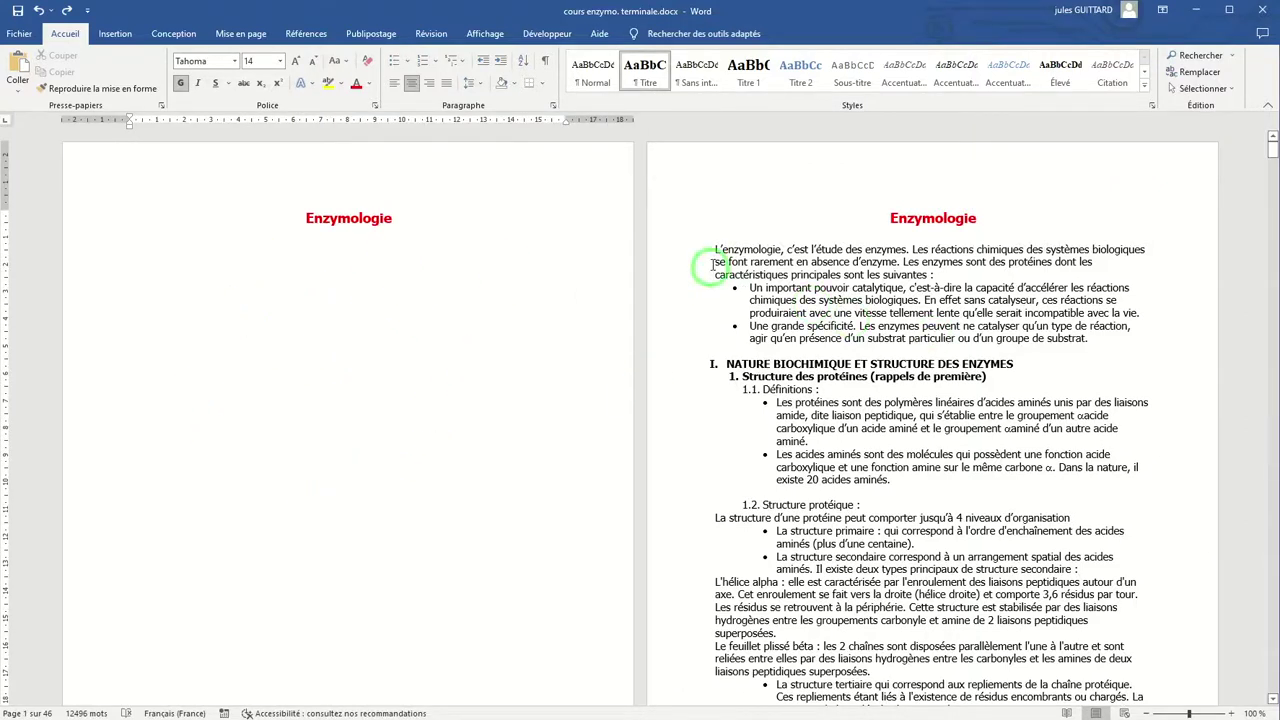
- Set the outline level of the text from the introduction to the start of the "L'hélice alpha" paragraph to Corps de texte
{"action": "left_click_drag", "start_coordinate": [716, 253], "coordinate": [1130, 592]}
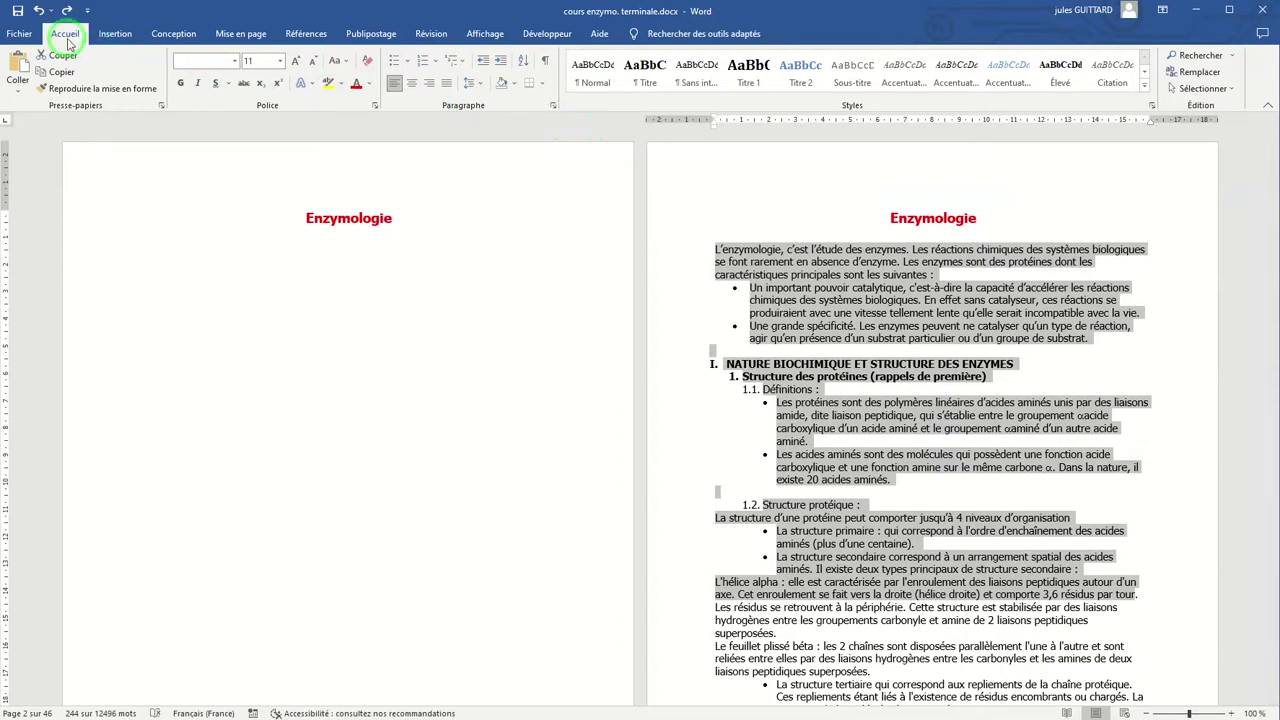
{"action": "left_click", "coordinate": [552, 106]}
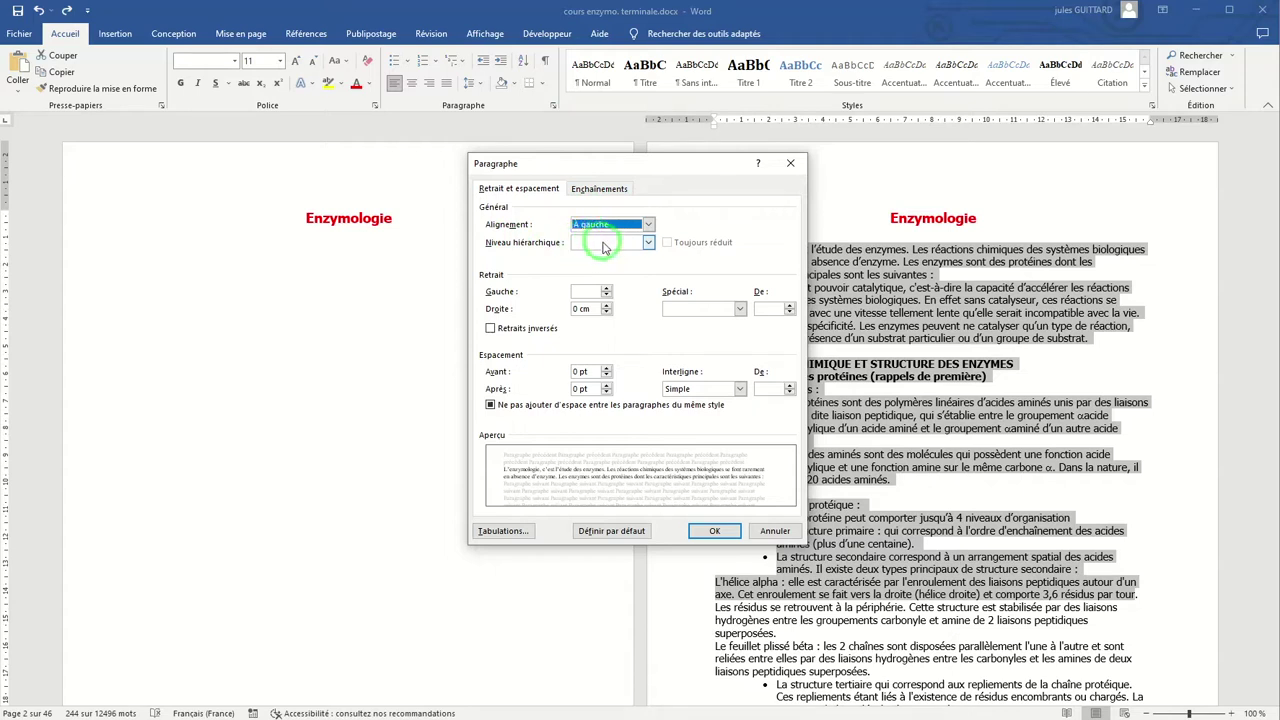
{"action": "left_click", "coordinate": [648, 245]}
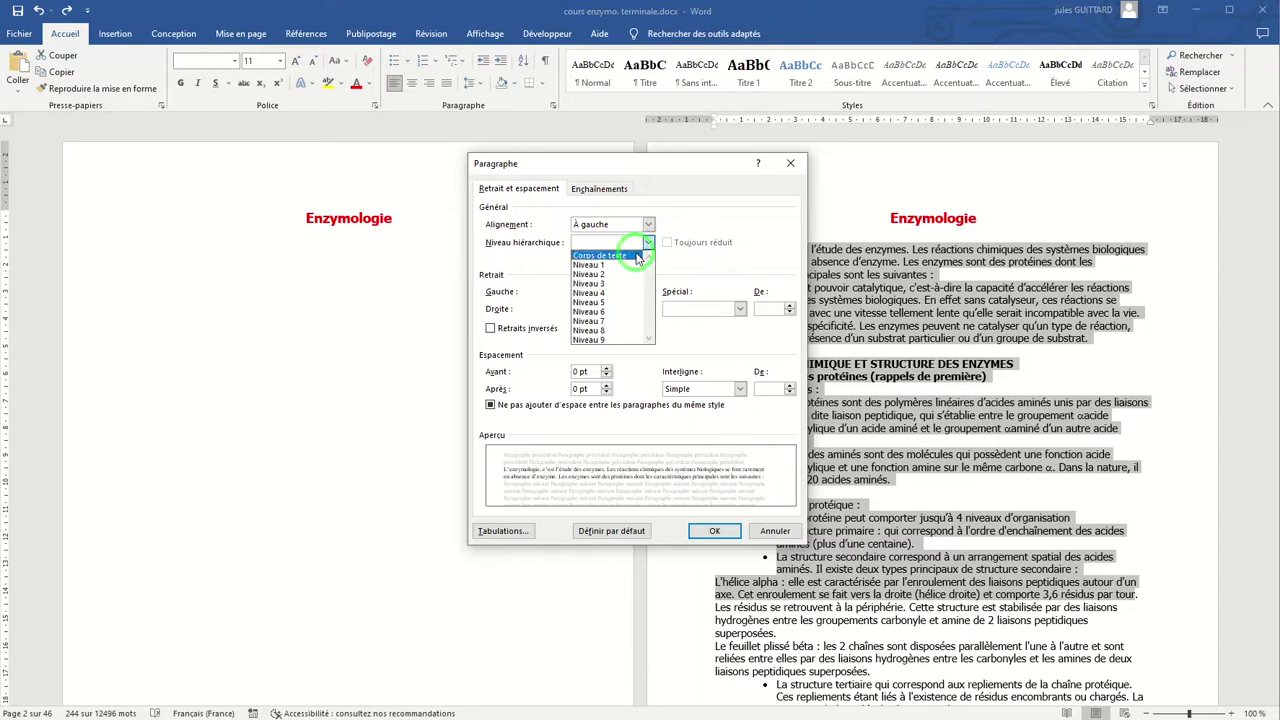
{"action": "left_click", "coordinate": [638, 256]}
{"action": "left_click", "coordinate": [828, 267]}
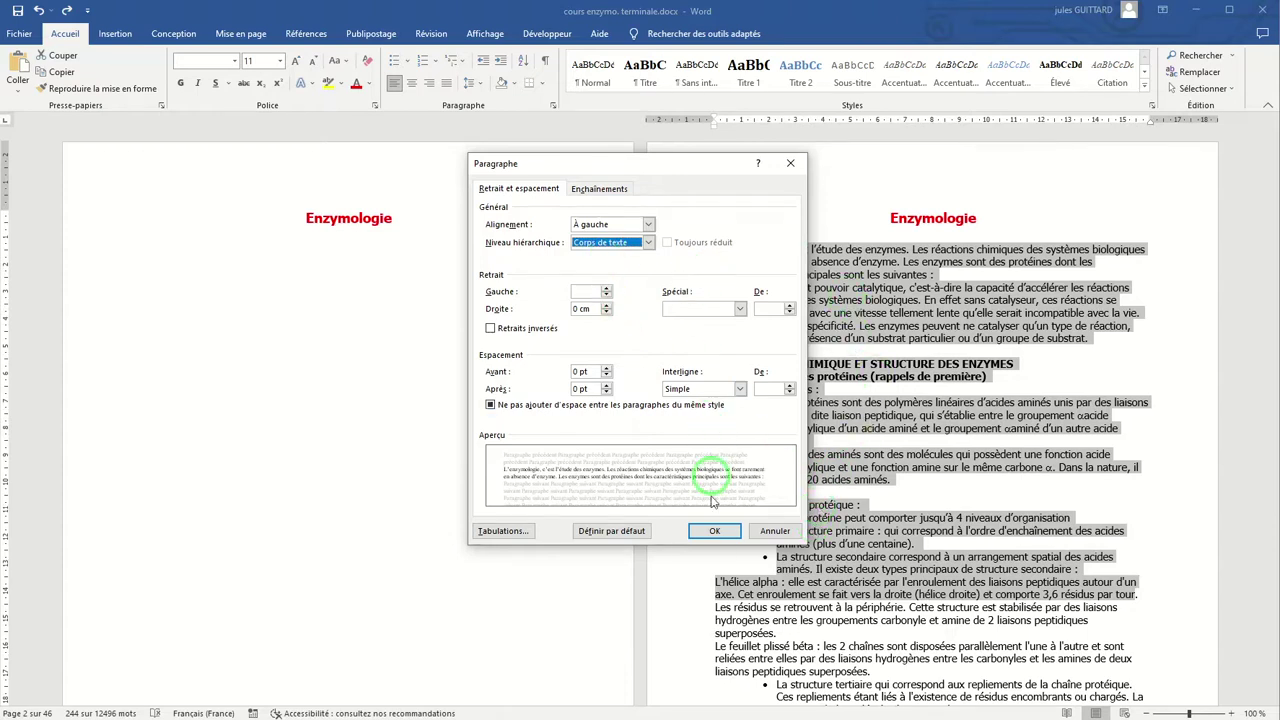
{"action": "left_click", "coordinate": [714, 530]}
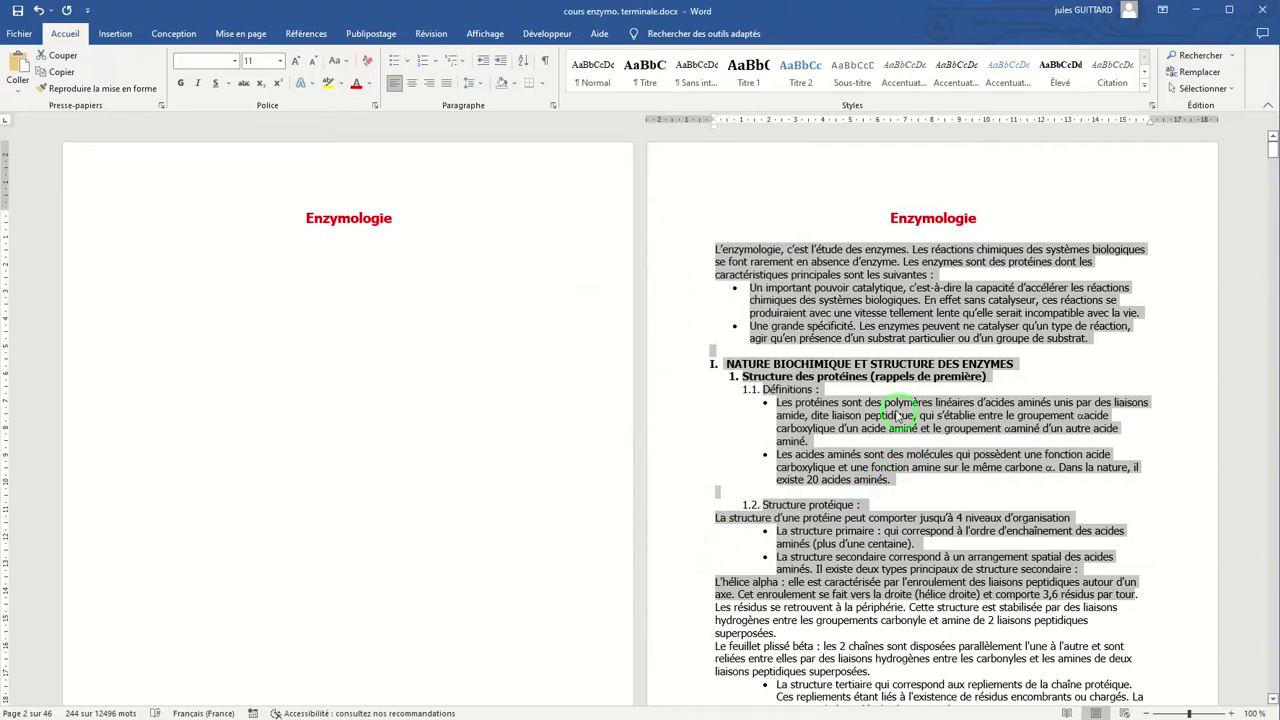
{"action": "left_click", "coordinate": [831, 379]}
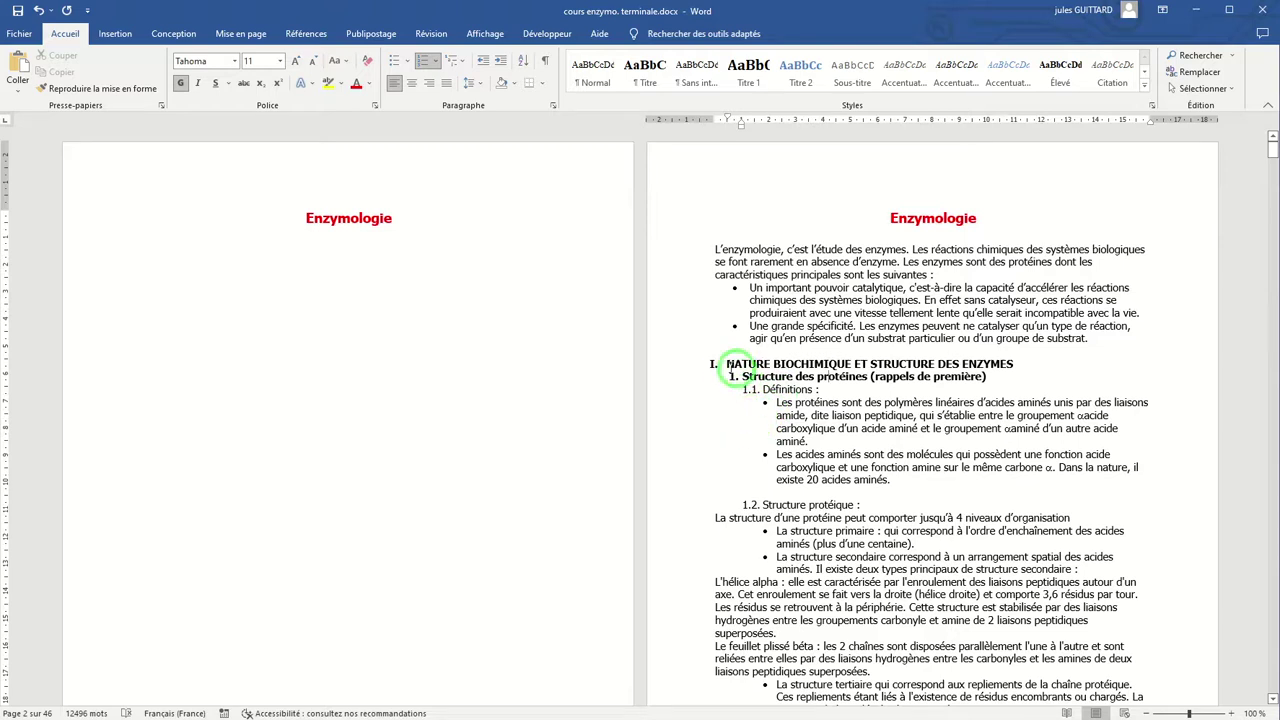
- Set the outline level of the heading "NATURE BIOCHIMIQUE ET STRUCTURE DES ENZYMES" to Niveau 1
{"action": "left_click_drag", "start_coordinate": [727, 364], "coordinate": [1000, 364]}
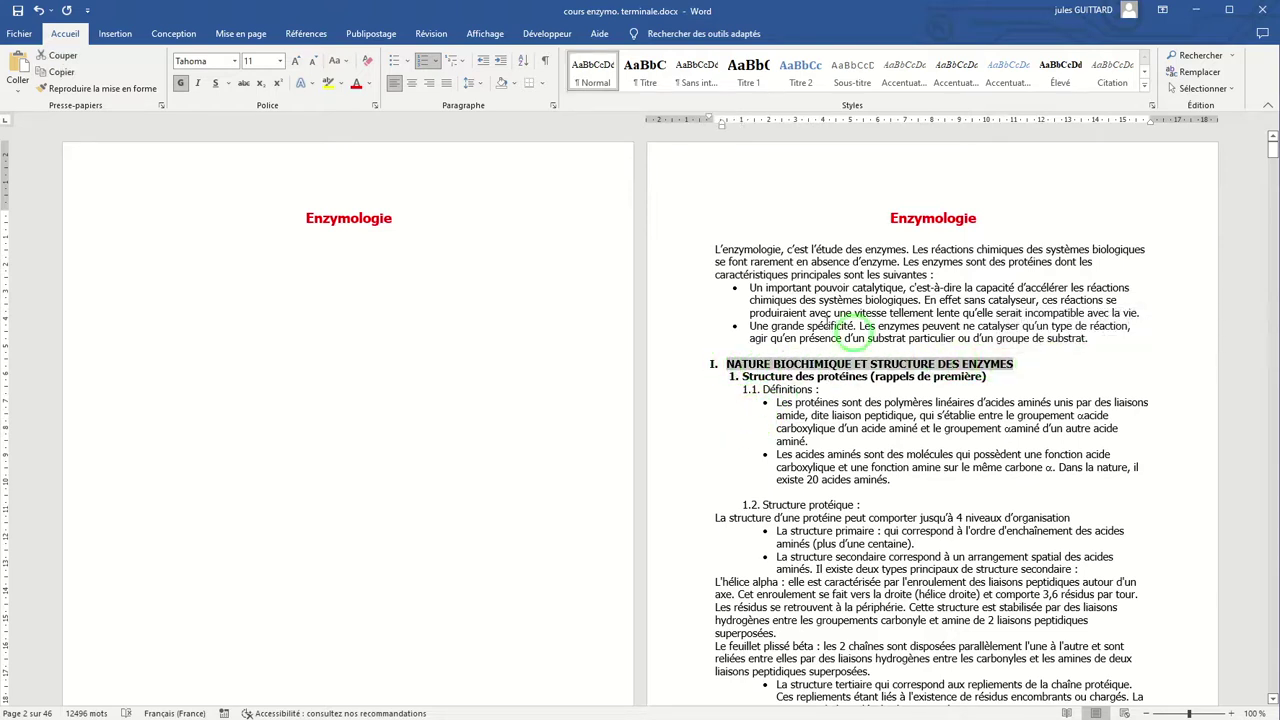
{"action": "left_click", "coordinate": [553, 106]}
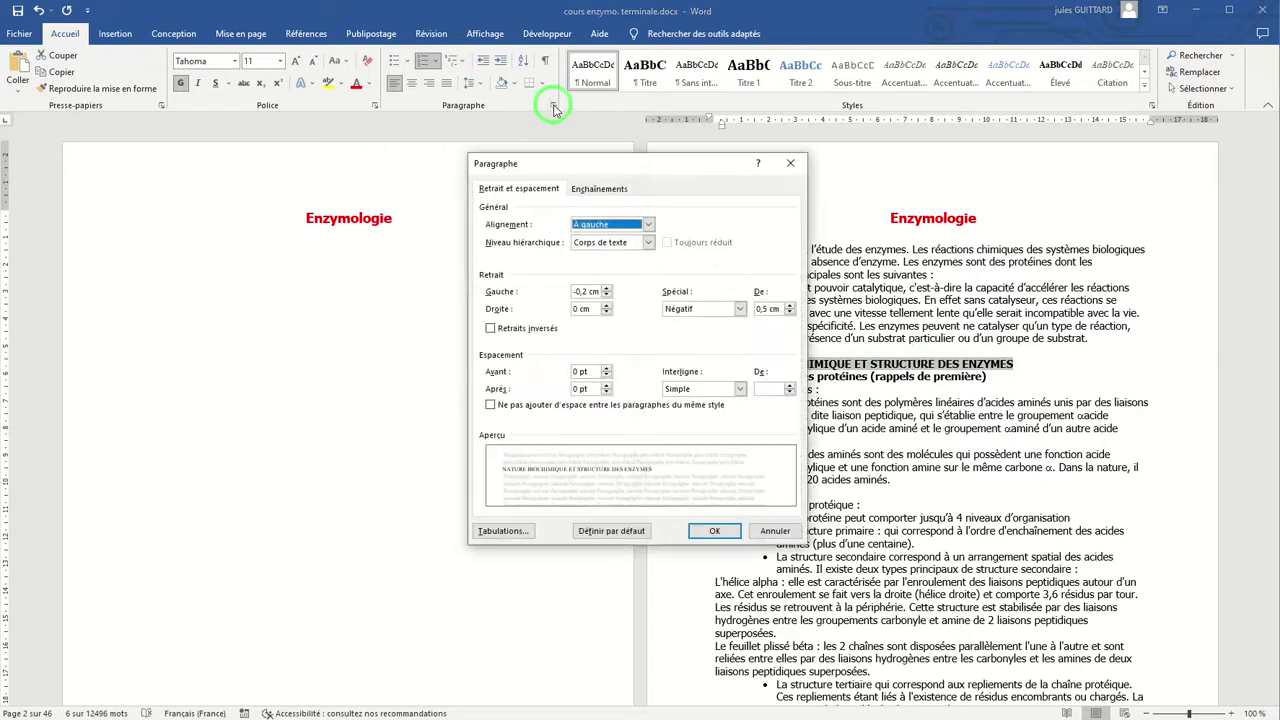
{"action": "left_click", "coordinate": [649, 243]}
{"action": "left_click", "coordinate": [636, 264]}
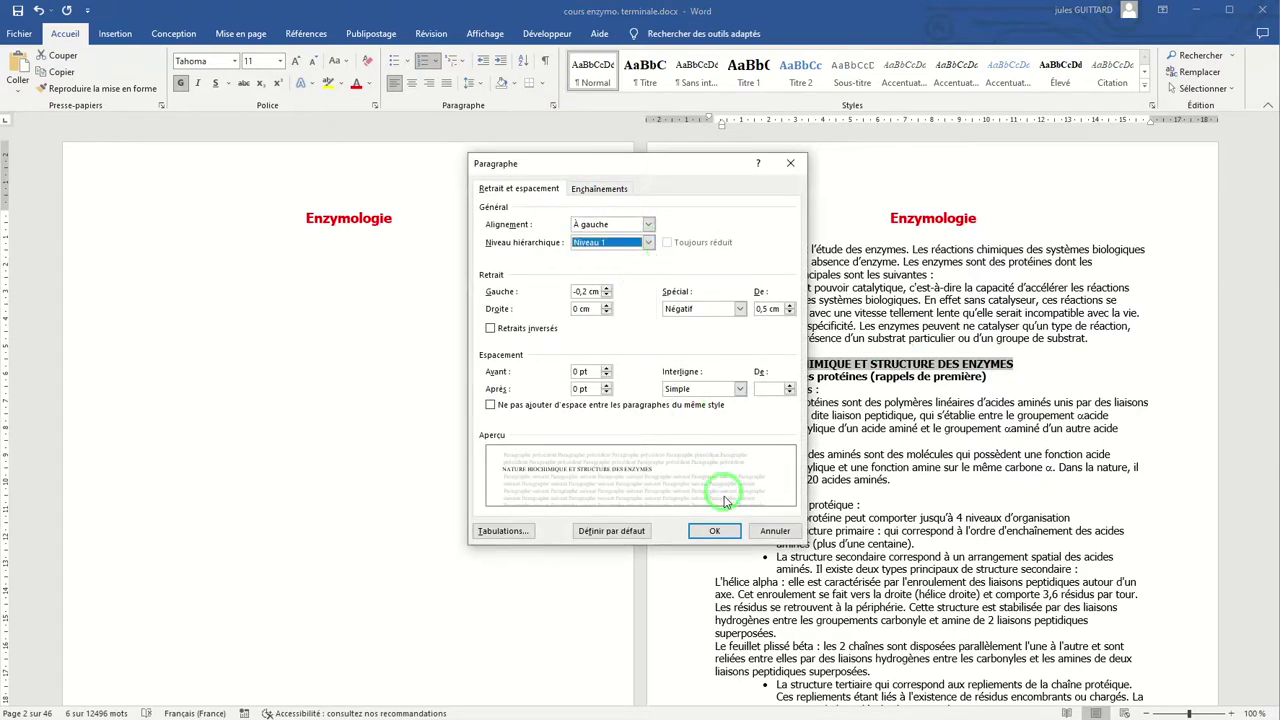
{"action": "left_click", "coordinate": [714, 530]}
- Set the outline level of the heading "Structure des protéines (rappels de première)" to Niveau 2
{"action": "left_click_drag", "start_coordinate": [738, 380], "coordinate": [997, 377]}
{"action": "left_click", "coordinate": [553, 106]}
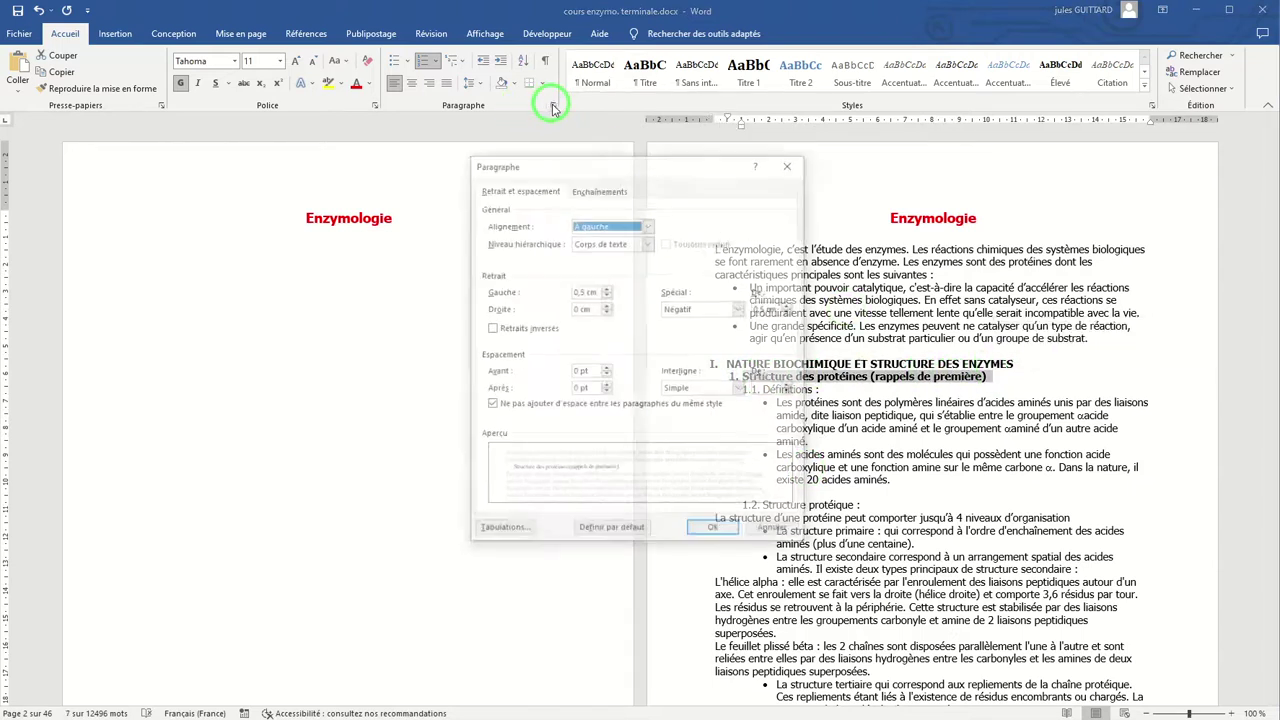
{"action": "left_click", "coordinate": [648, 246]}
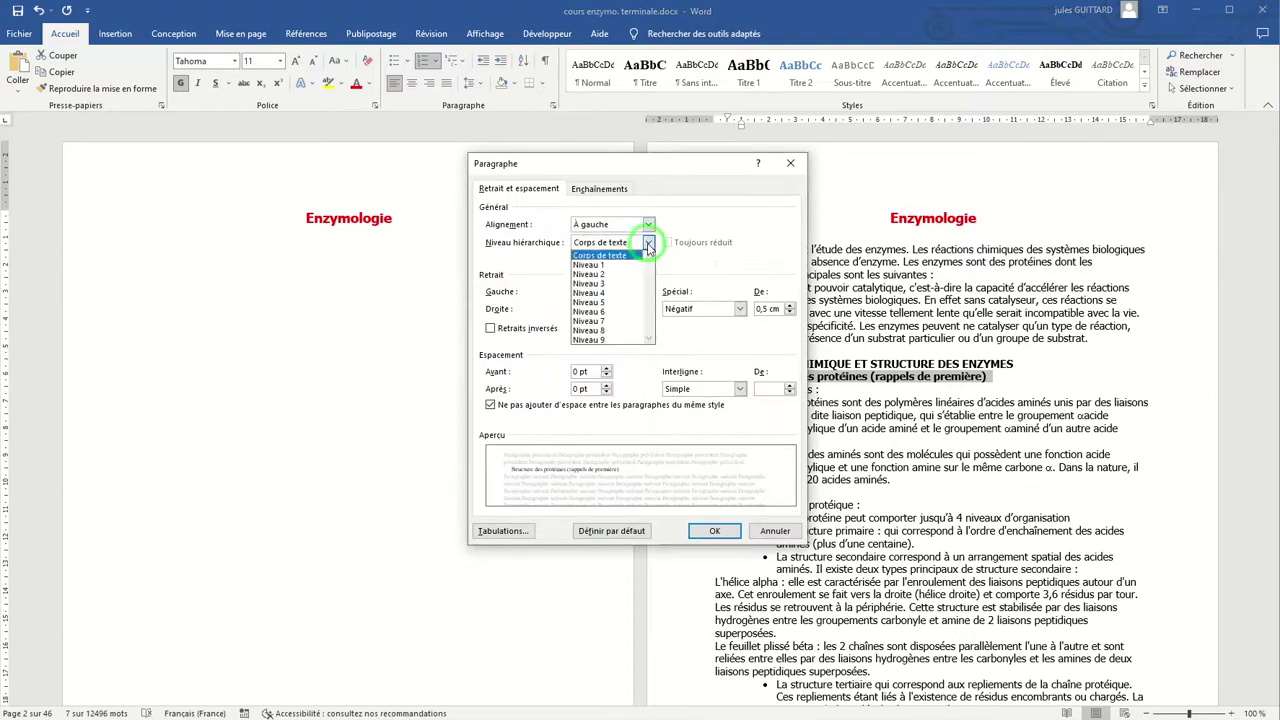
{"action": "left_click", "coordinate": [605, 263]}
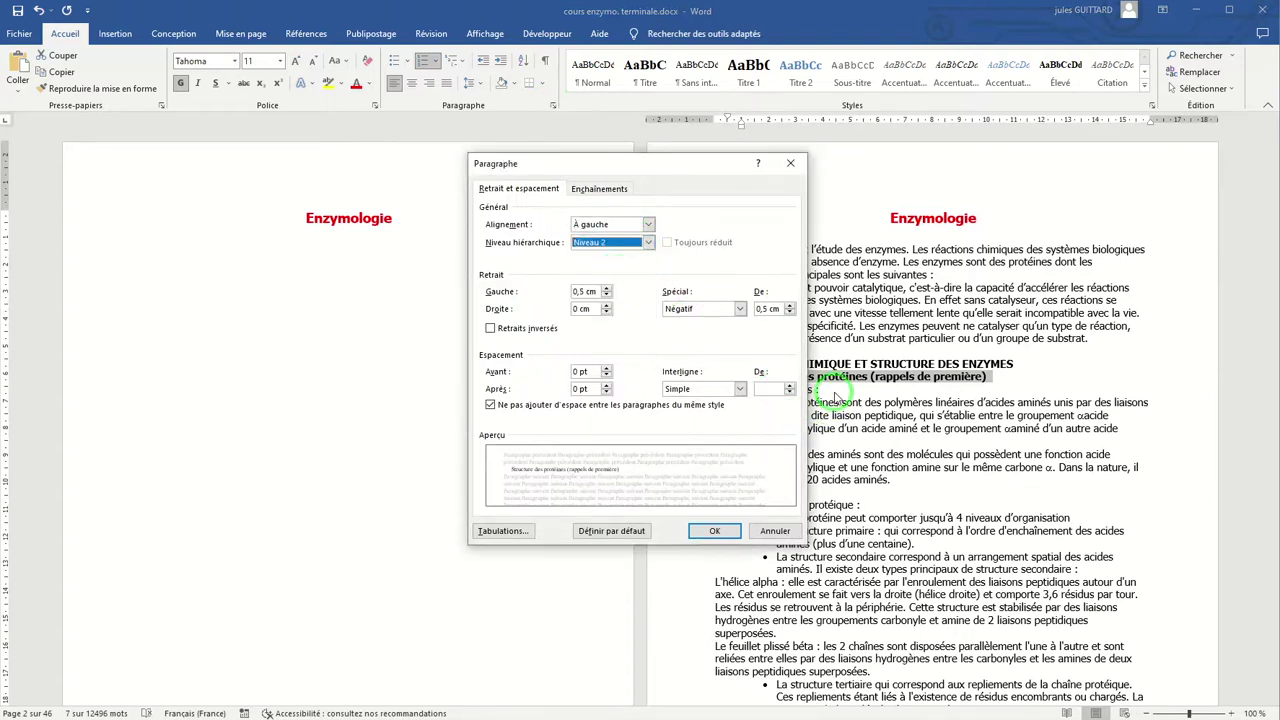
{"action": "left_click", "coordinate": [714, 530]}
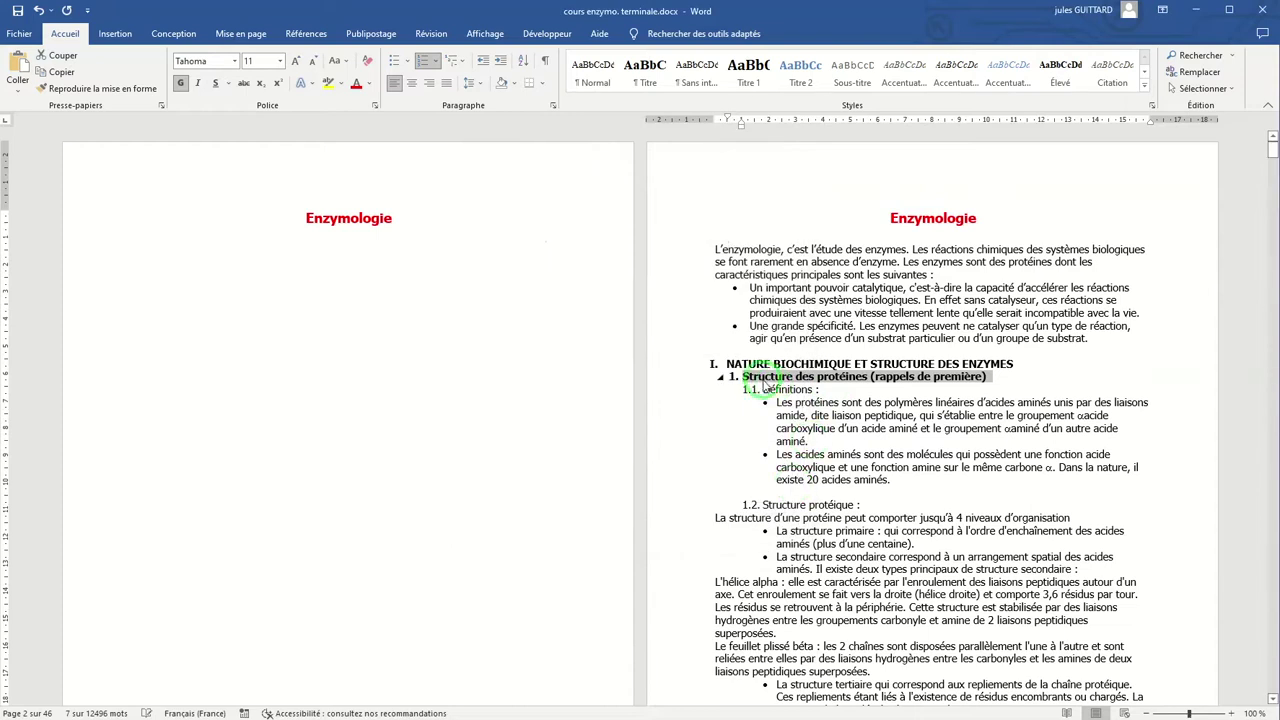
- Set the outline level of the subheadings "Définitions :" and "Structure protéique :" together to Niveau 3
{"action": "left_click_drag", "start_coordinate": [762, 390], "coordinate": [810, 389]}
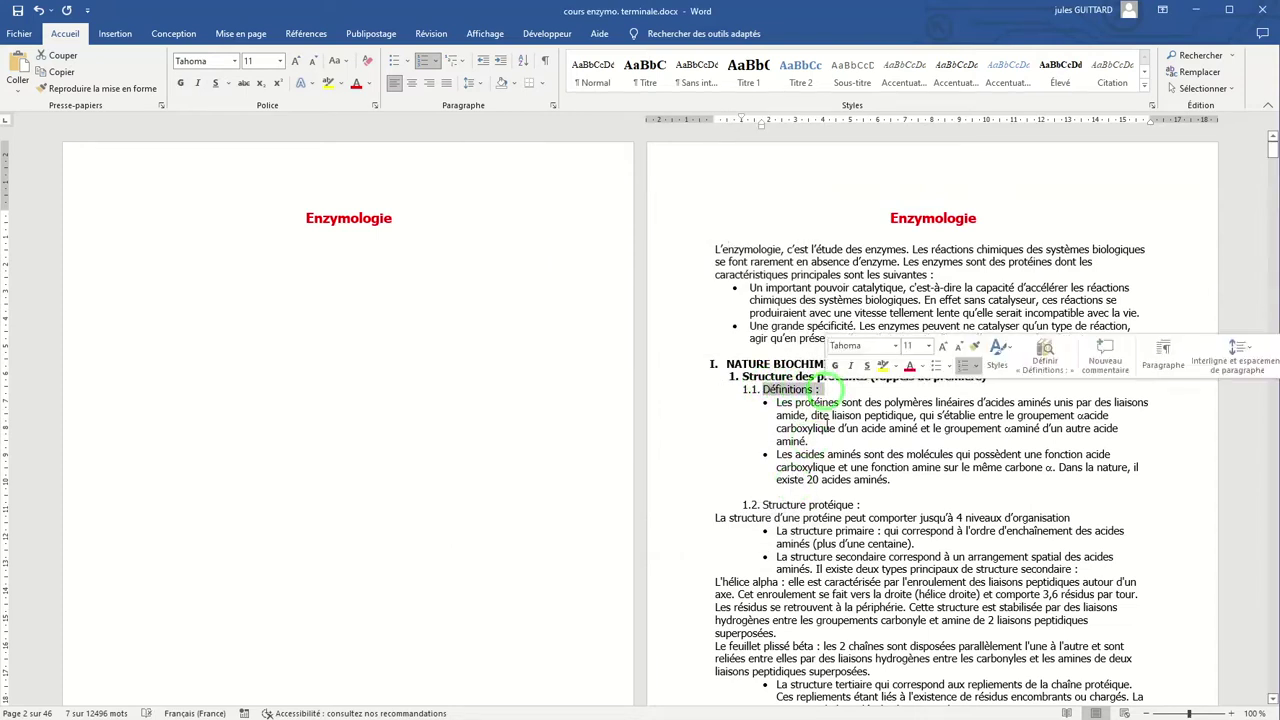
{"action": "left_click_drag", "start_coordinate": [763, 505], "coordinate": [867, 506]}
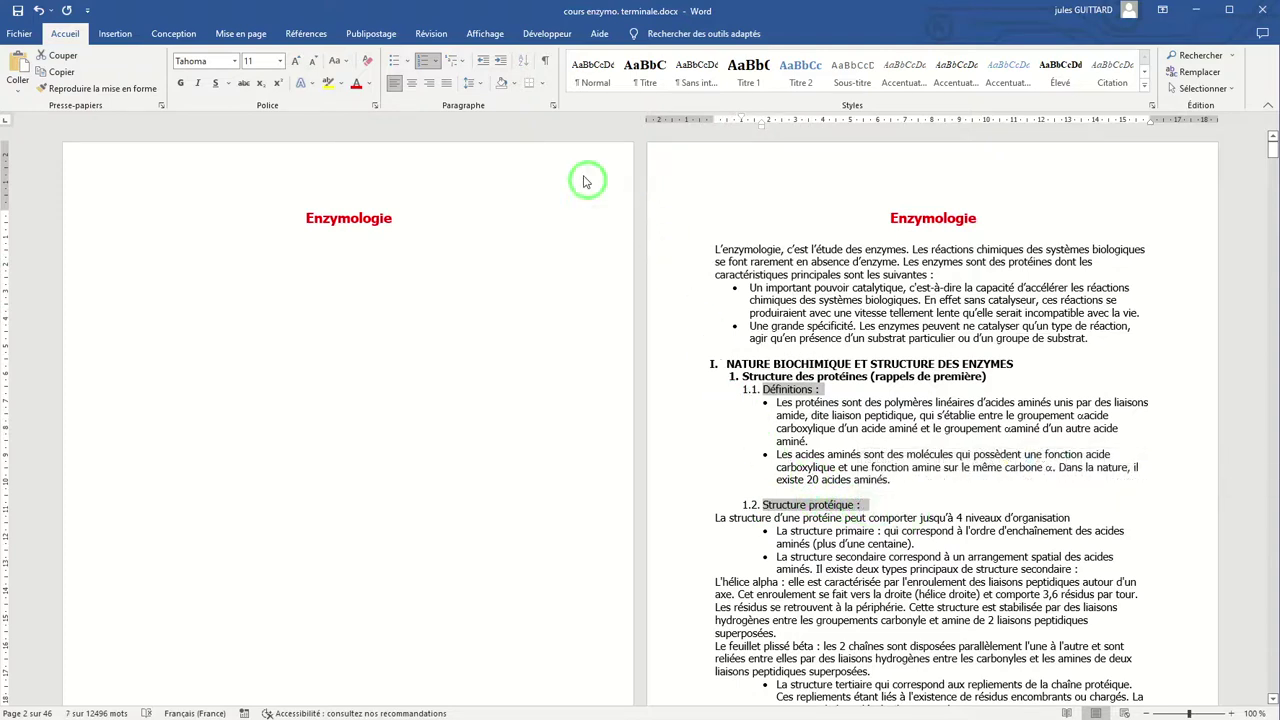
{"action": "left_click", "coordinate": [552, 107]}
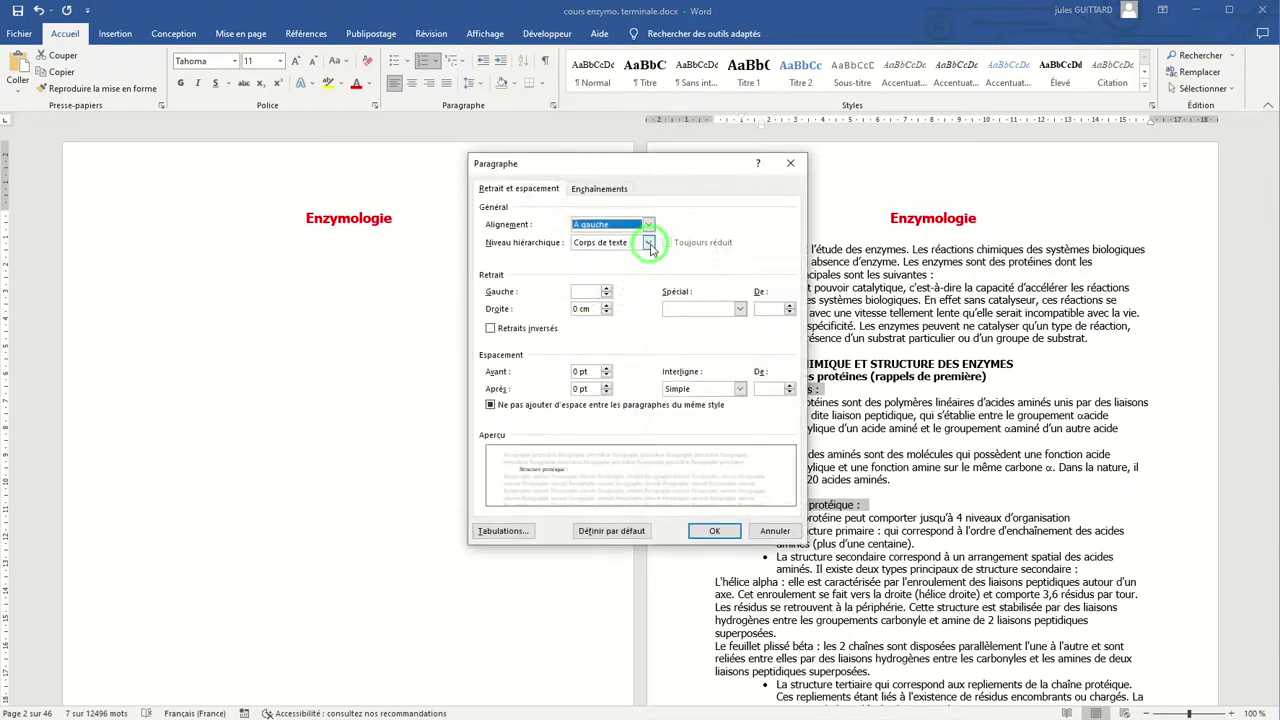
{"action": "left_click", "coordinate": [648, 242]}
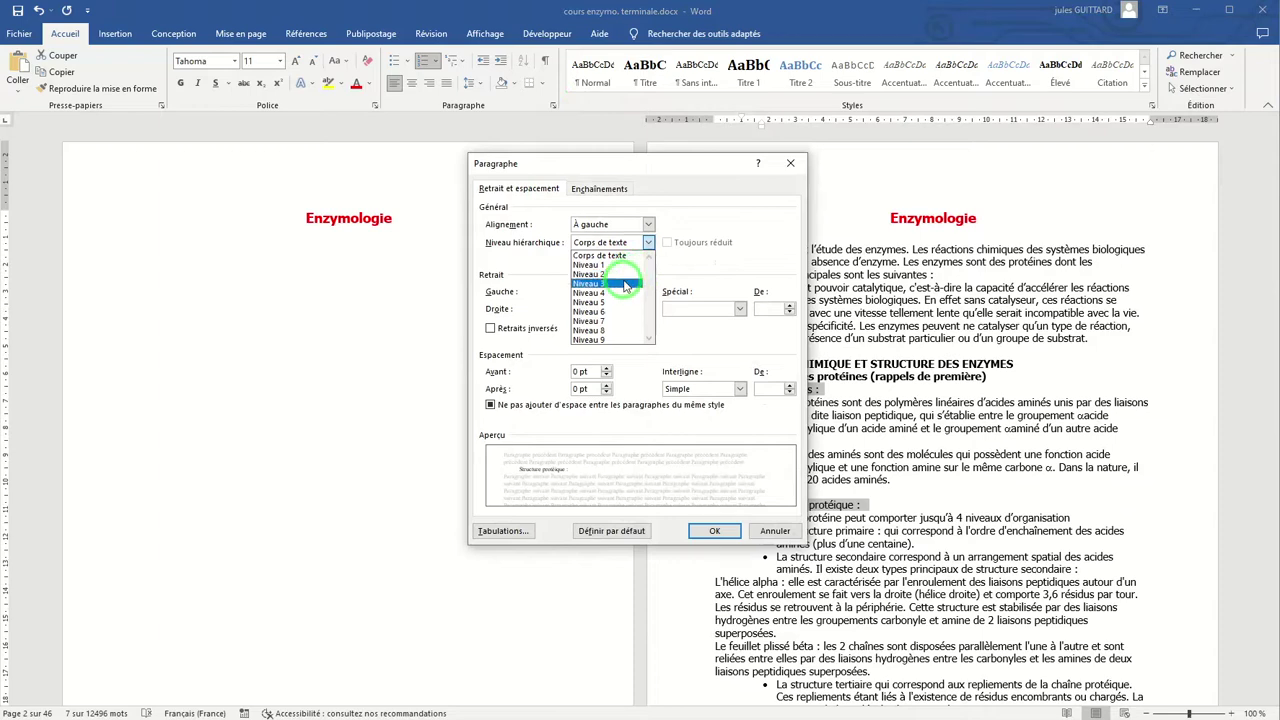
{"action": "left_click", "coordinate": [624, 276]}
{"action": "left_click", "coordinate": [714, 530]}
{"action": "left_click", "coordinate": [908, 566]}
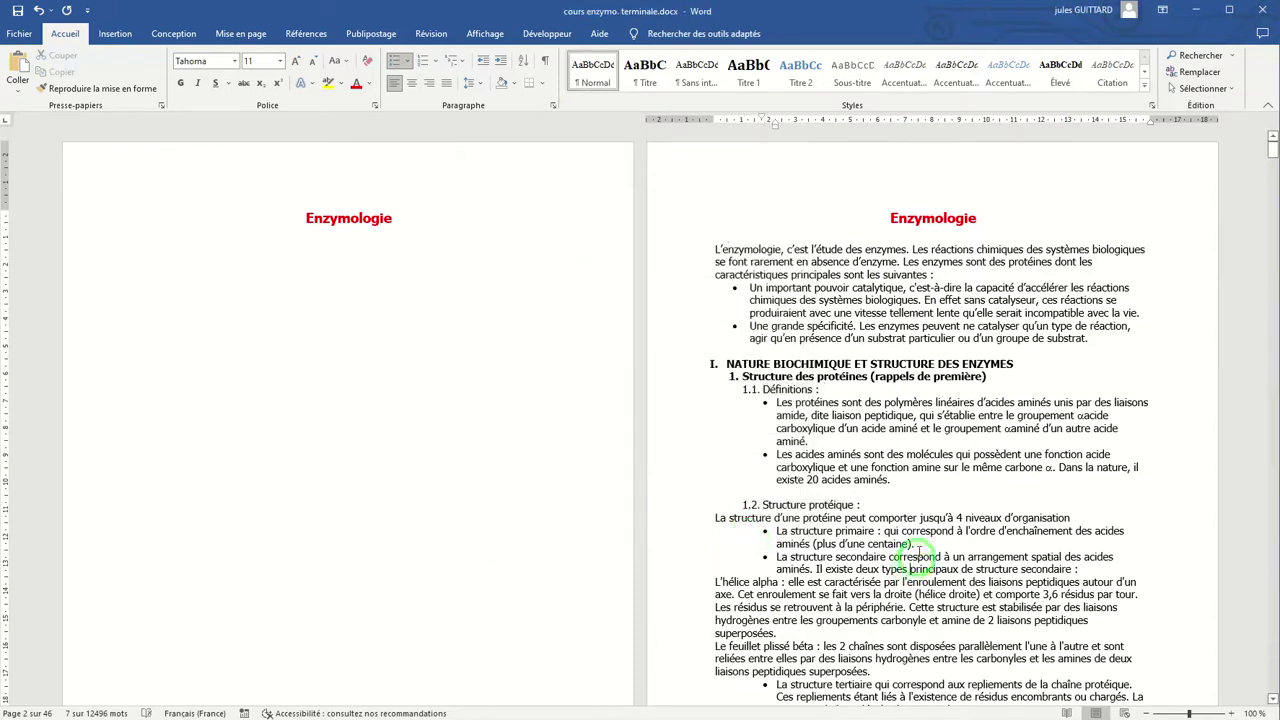
- Insert a Table automatique 2 table of contents below the Enzymologie title on the first page and look through it
{"action": "scroll", "coordinate": [915, 555], "scroll_direction": "down", "scroll_amount": 8}
{"action": "scroll", "coordinate": [925, 543], "scroll_direction": "down", "scroll_amount": 3}
{"action": "scroll", "coordinate": [925, 540], "scroll_direction": "up", "scroll_amount": 10}
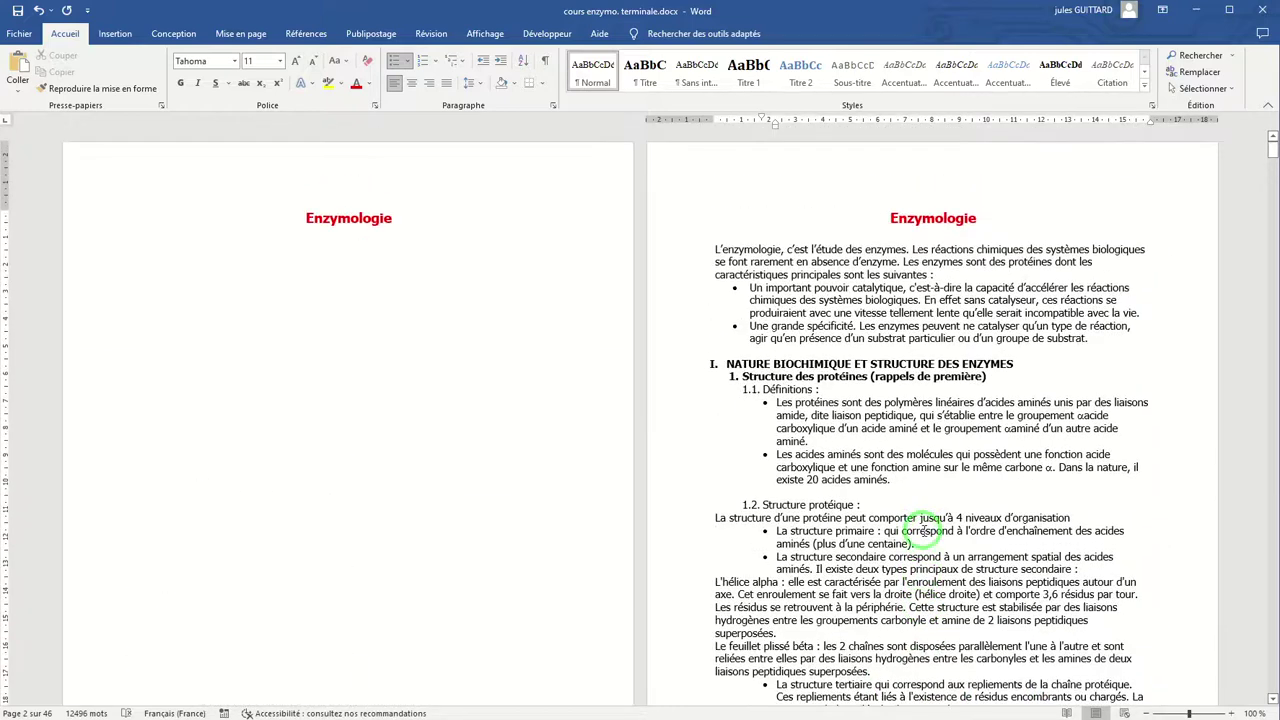
{"action": "left_click", "coordinate": [225, 265]}
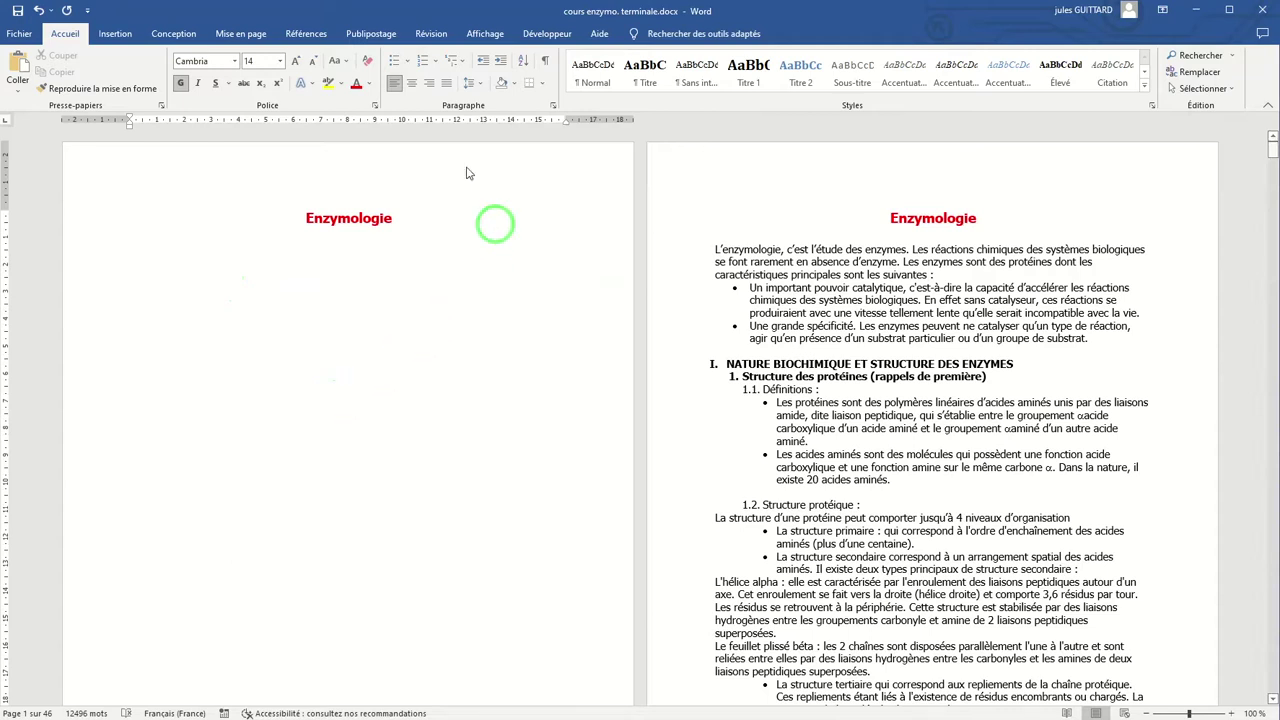
{"action": "left_click", "coordinate": [316, 37]}
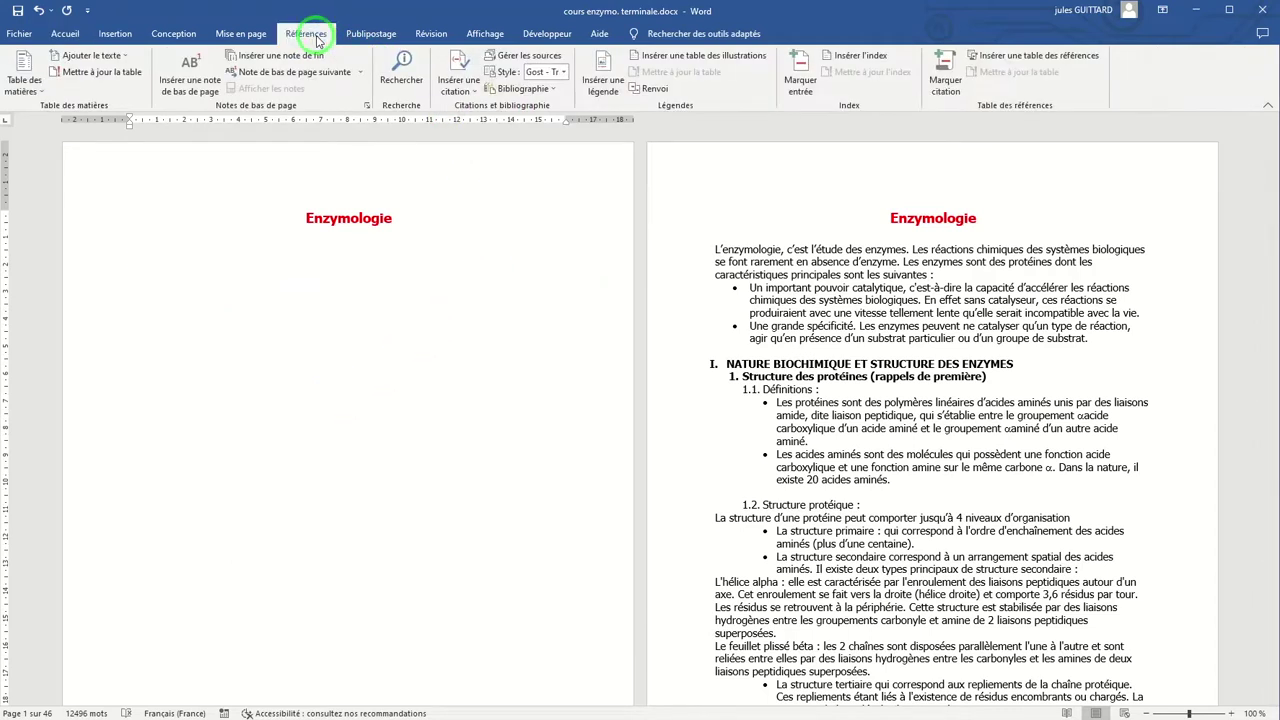
{"action": "left_click", "coordinate": [24, 84]}
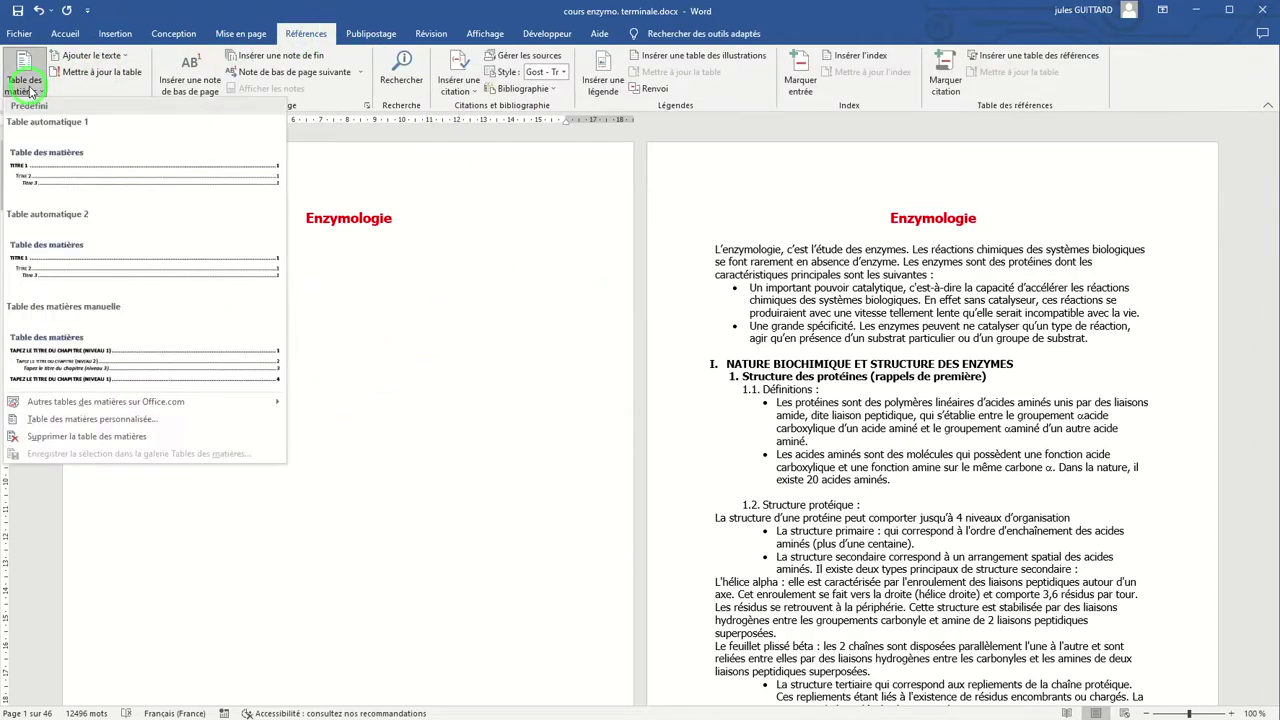
{"action": "left_click", "coordinate": [85, 260]}
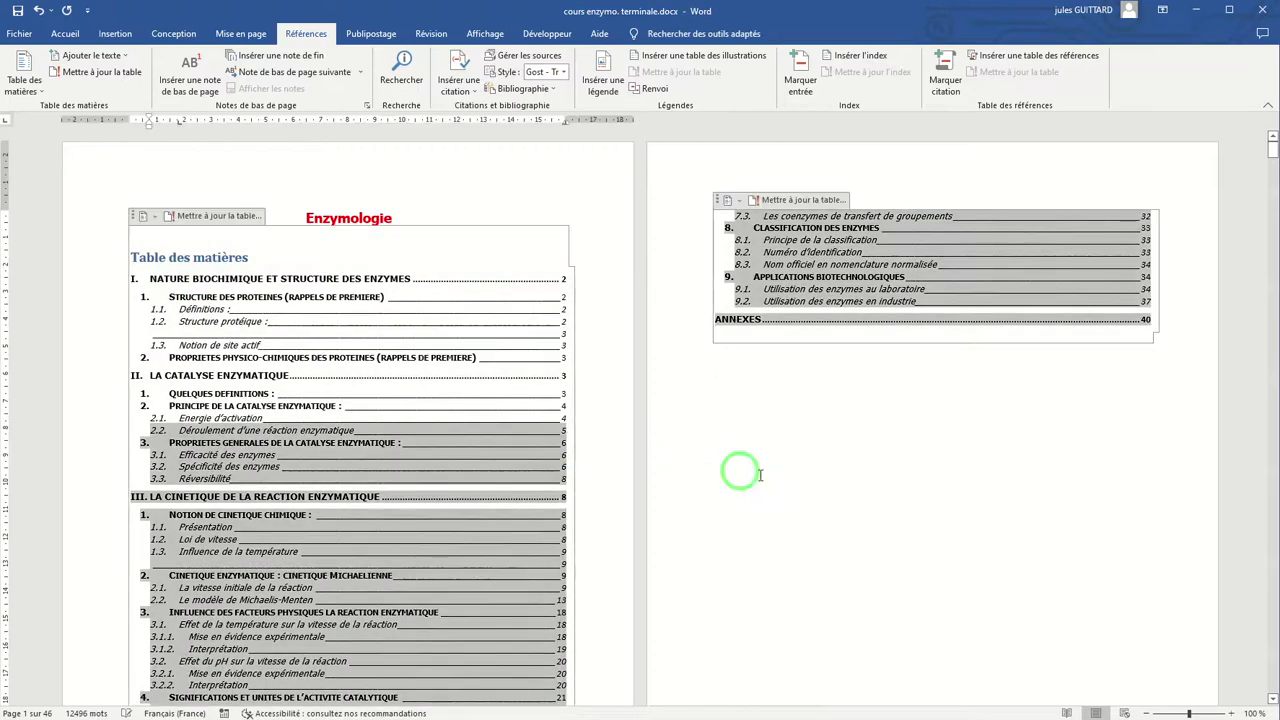
{"action": "scroll", "coordinate": [757, 471], "scroll_direction": "down", "scroll_amount": 5}
{"action": "scroll", "coordinate": [763, 474], "scroll_direction": "down", "scroll_amount": 5}
{"action": "scroll", "coordinate": [763, 474], "scroll_direction": "up", "scroll_amount": 9}
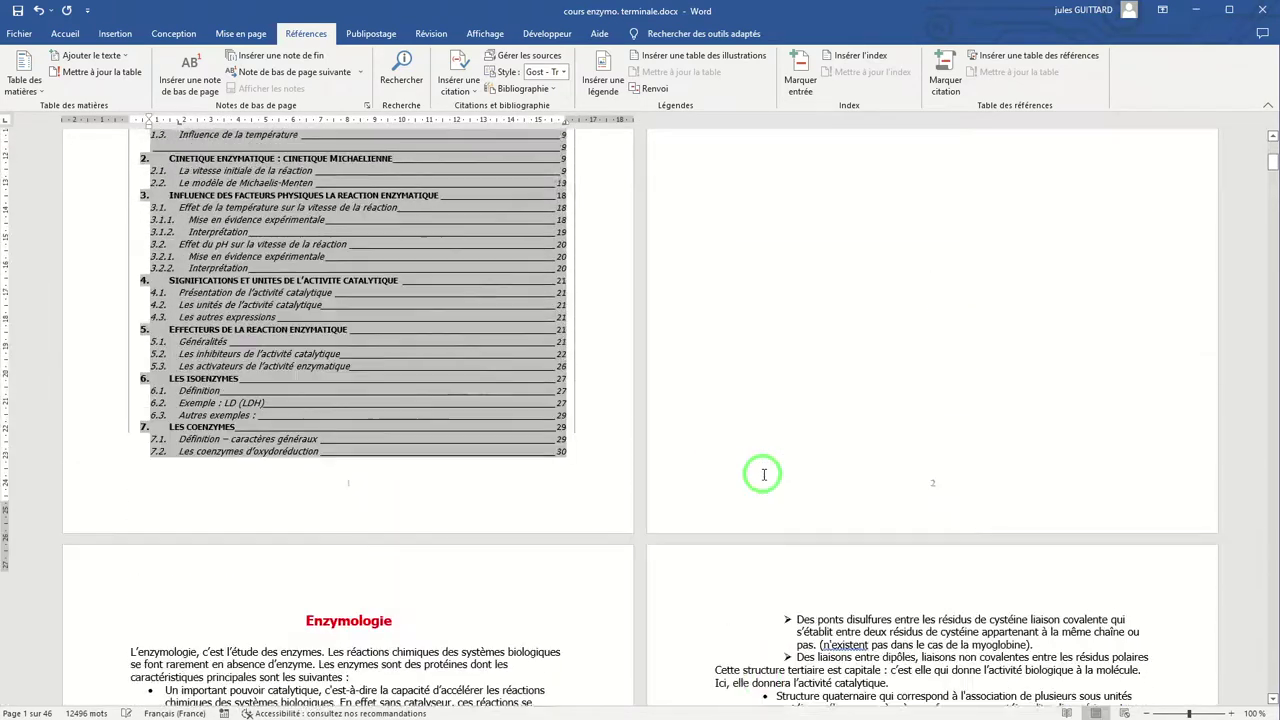
{"action": "scroll", "coordinate": [700, 458], "scroll_direction": "up", "scroll_amount": 1}
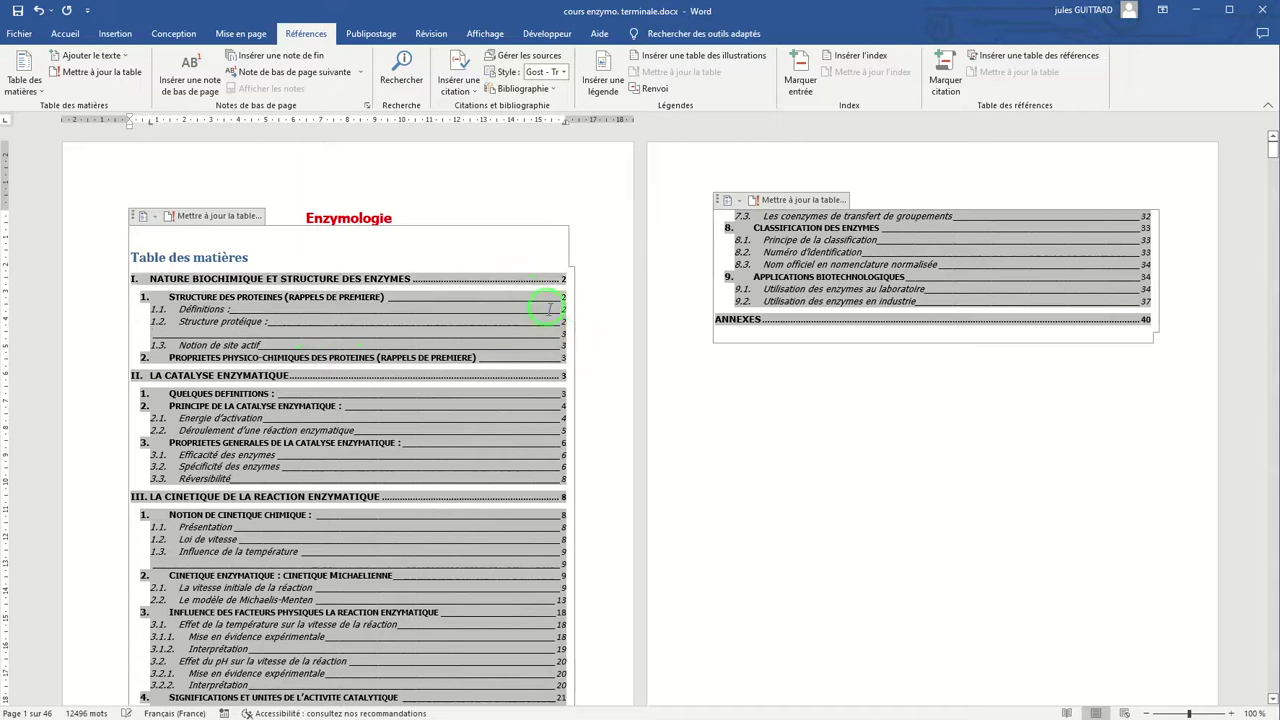
{"action": "left_click", "coordinate": [554, 200]}
{"action": "double_click", "coordinate": [554, 200]}
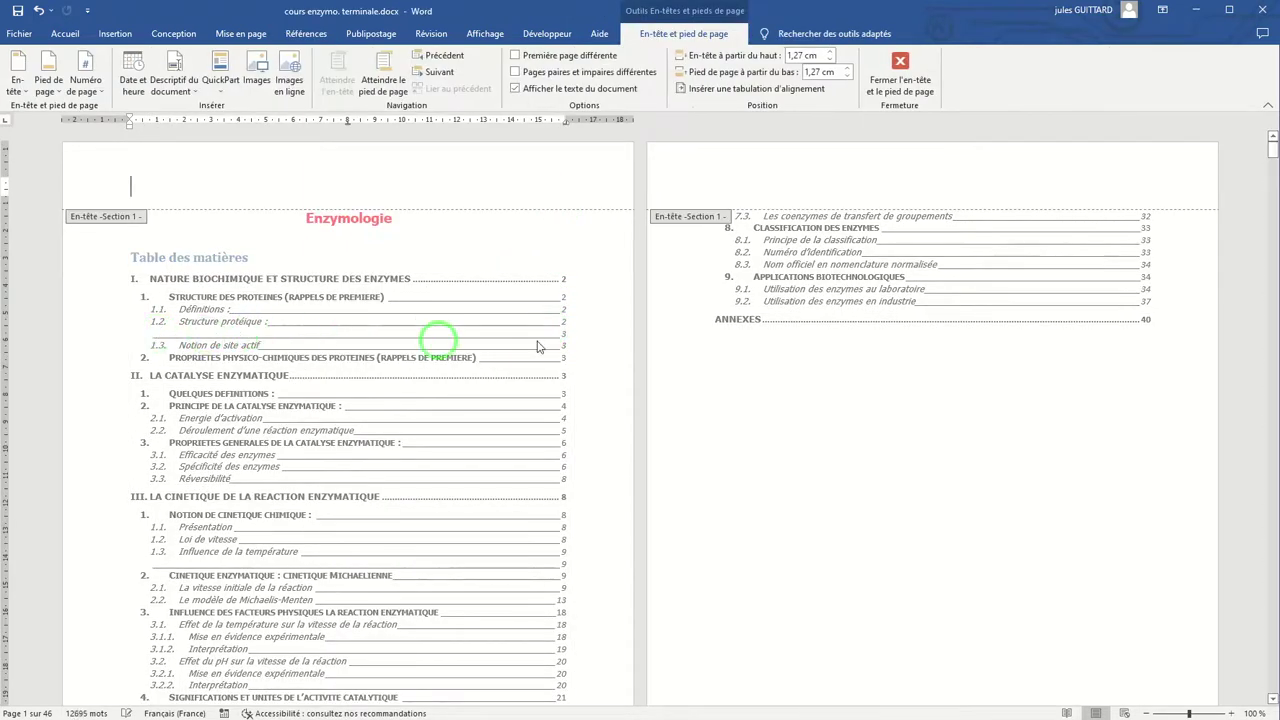
{"action": "double_click", "coordinate": [561, 342]}
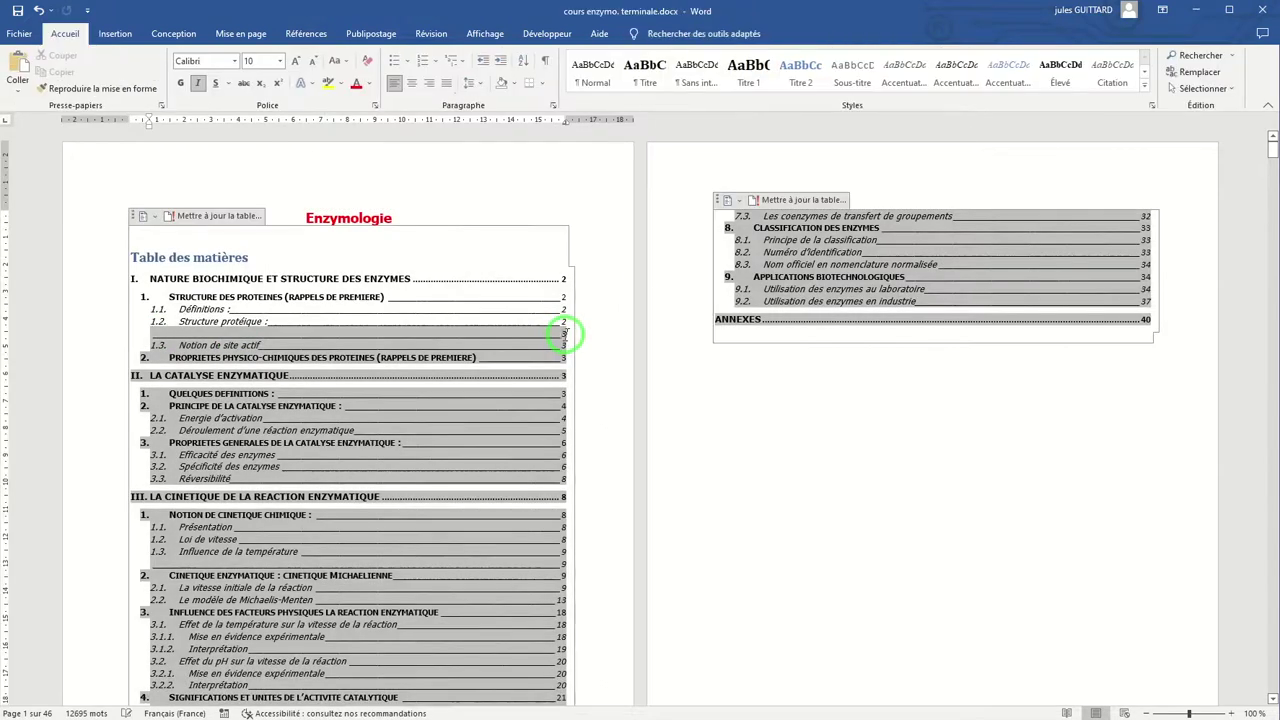
- Delete the blank entries below "Structure protéique :" and "Influence de la température" in the table of contents
{"action": "left_click", "coordinate": [290, 328]}
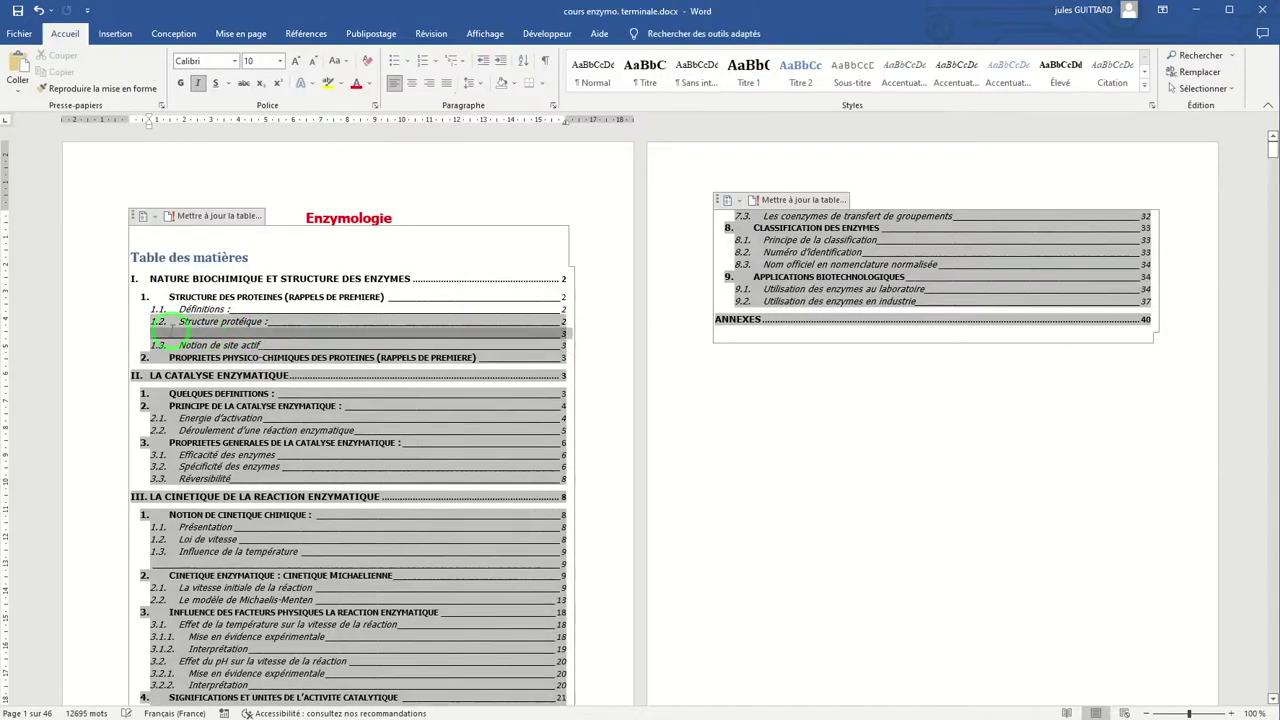
{"action": "right_click", "coordinate": [172, 335]}
{"action": "key", "text": "Delete"}
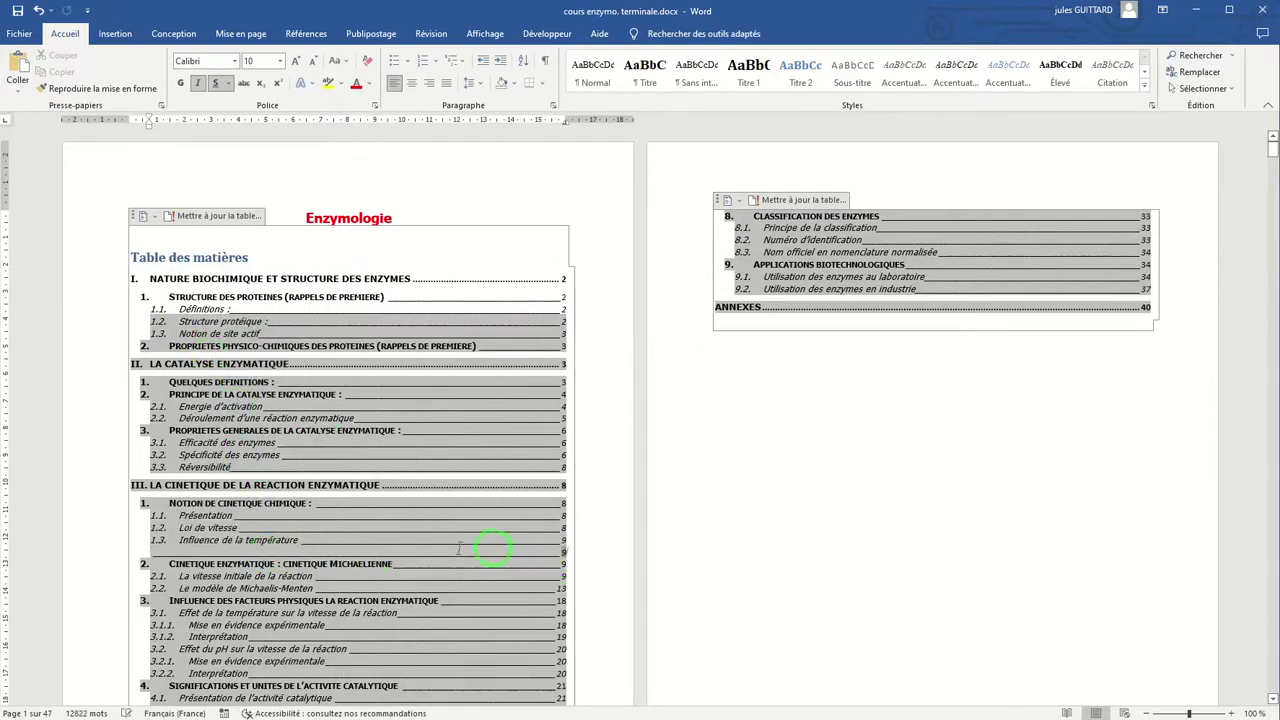
{"action": "right_click", "coordinate": [252, 552]}
{"action": "key", "text": "Delete"}
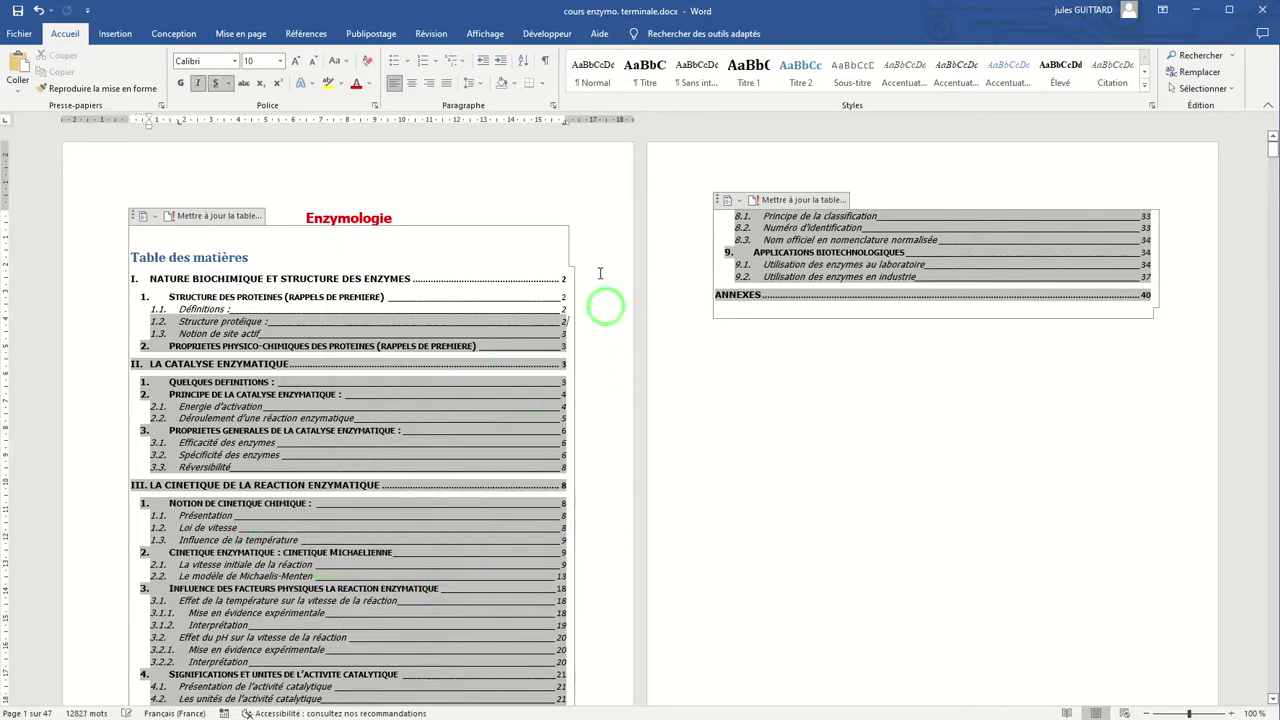
{"action": "left_click", "coordinate": [535, 217]}
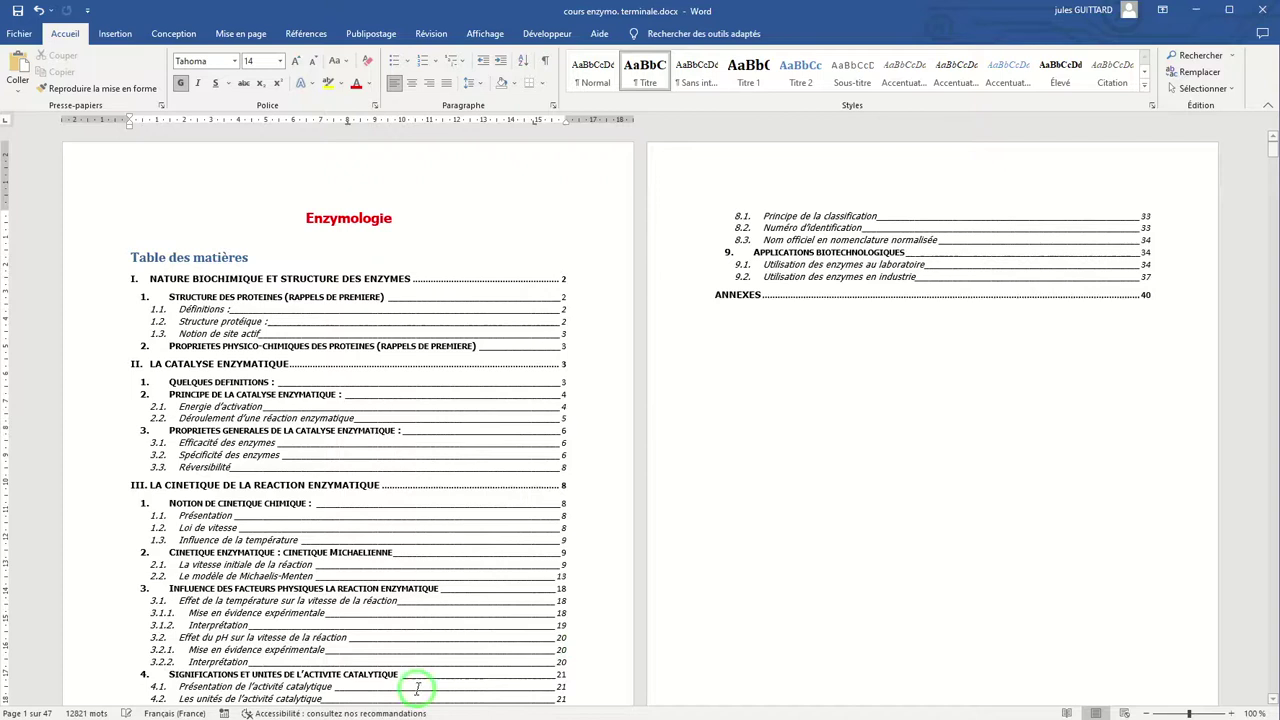
- Restyle the table of contents as a custom table in the Classique format, replacing the existing one
{"action": "scroll", "coordinate": [953, 487], "scroll_direction": "down", "scroll_amount": 3}
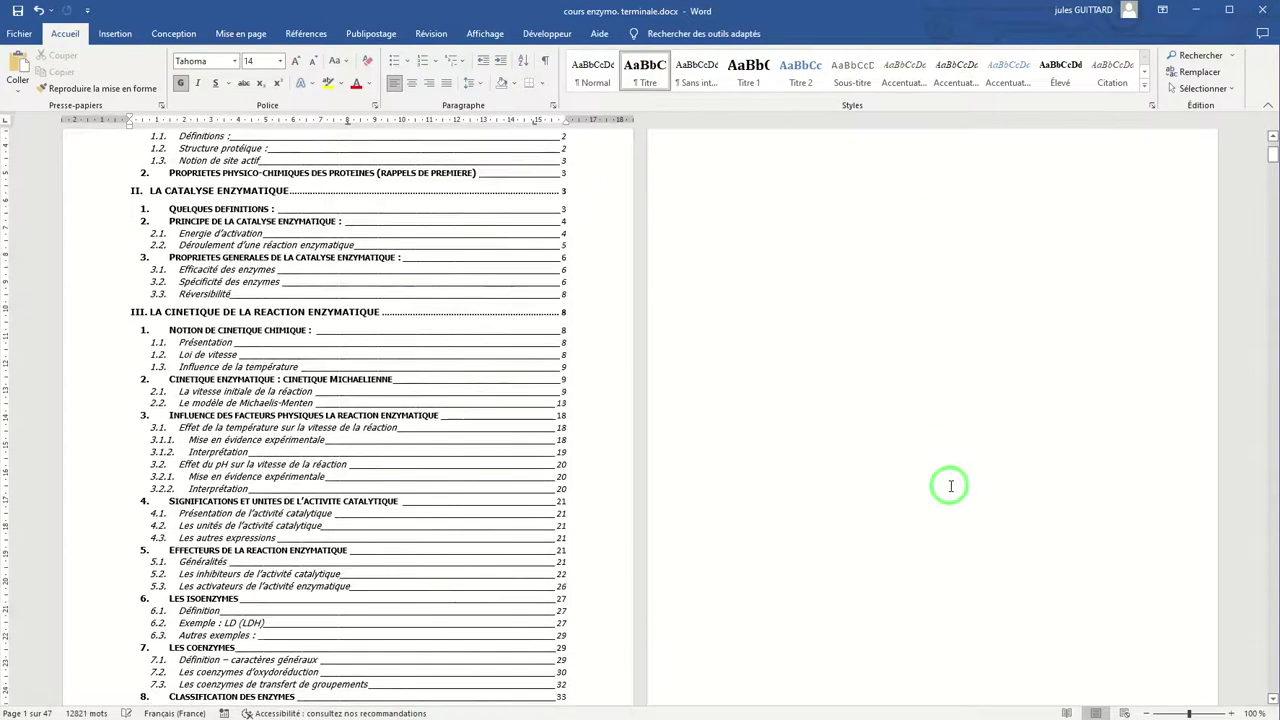
{"action": "scroll", "coordinate": [951, 486], "scroll_direction": "up", "scroll_amount": 3}
{"action": "left_click", "coordinate": [327, 347]}
{"action": "left_click", "coordinate": [239, 298]}
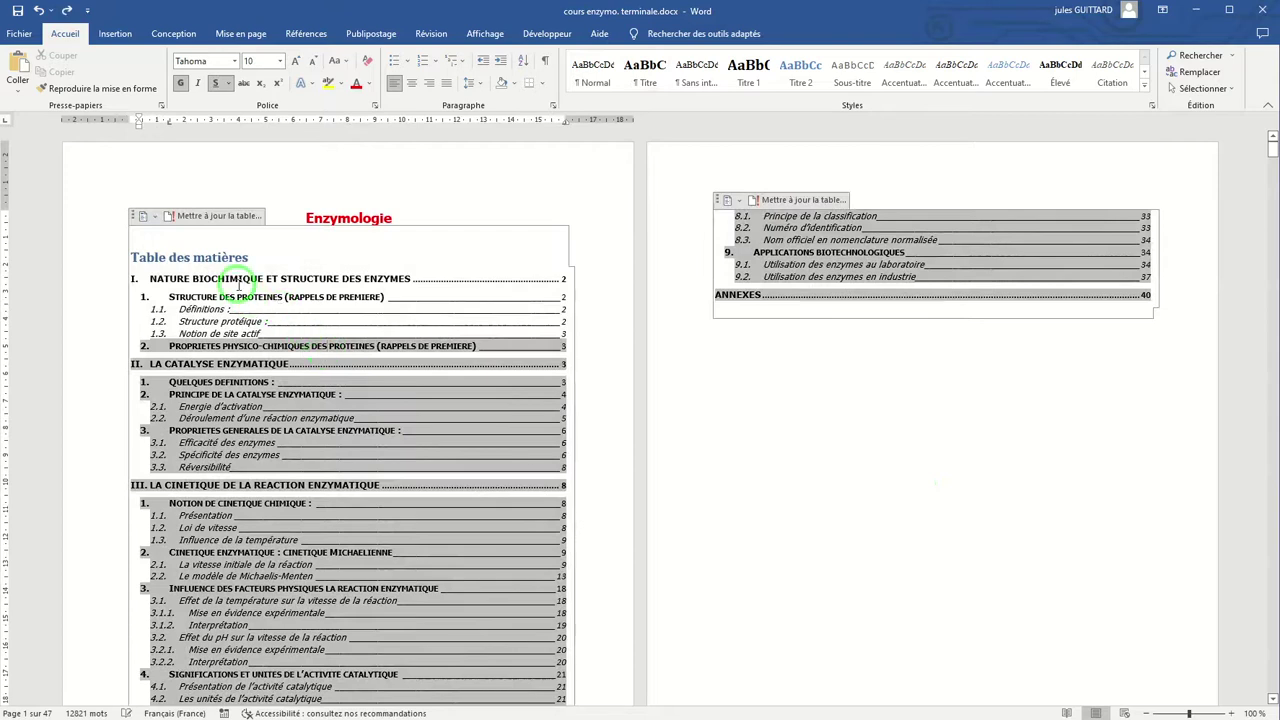
{"action": "left_click", "coordinate": [243, 276]}
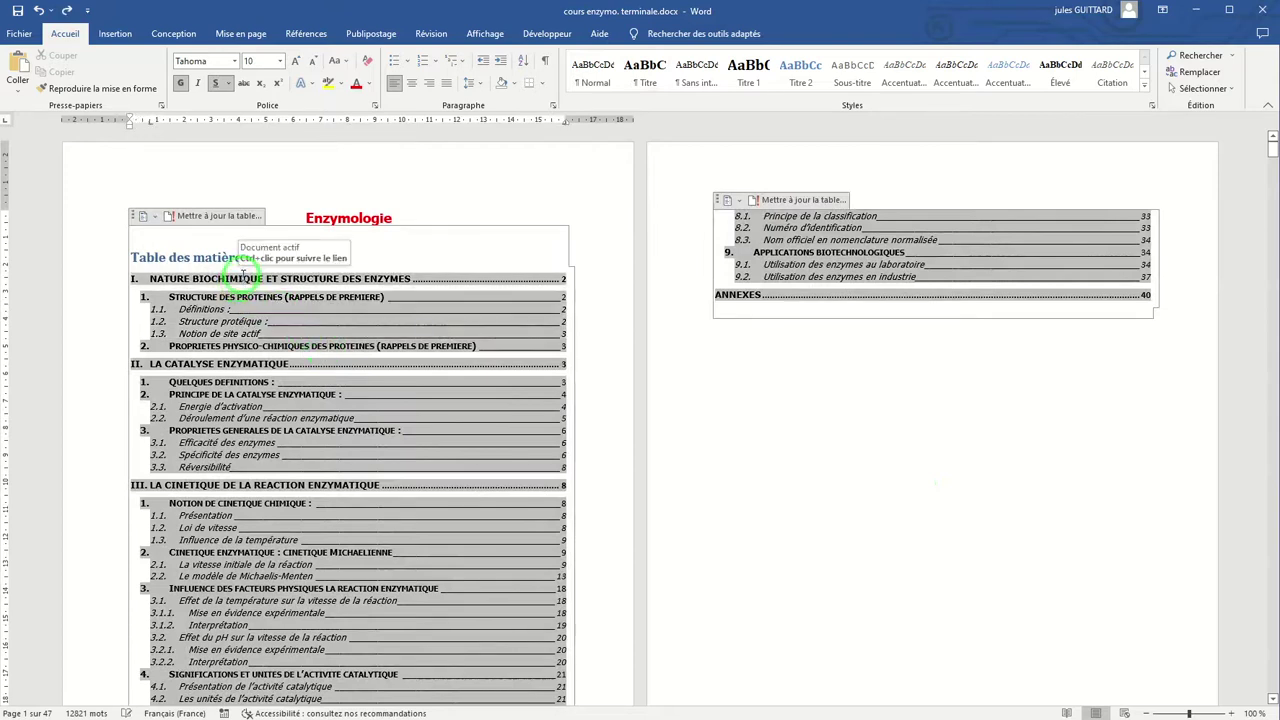
{"action": "left_click", "coordinate": [305, 34]}
{"action": "left_click", "coordinate": [31, 72]}
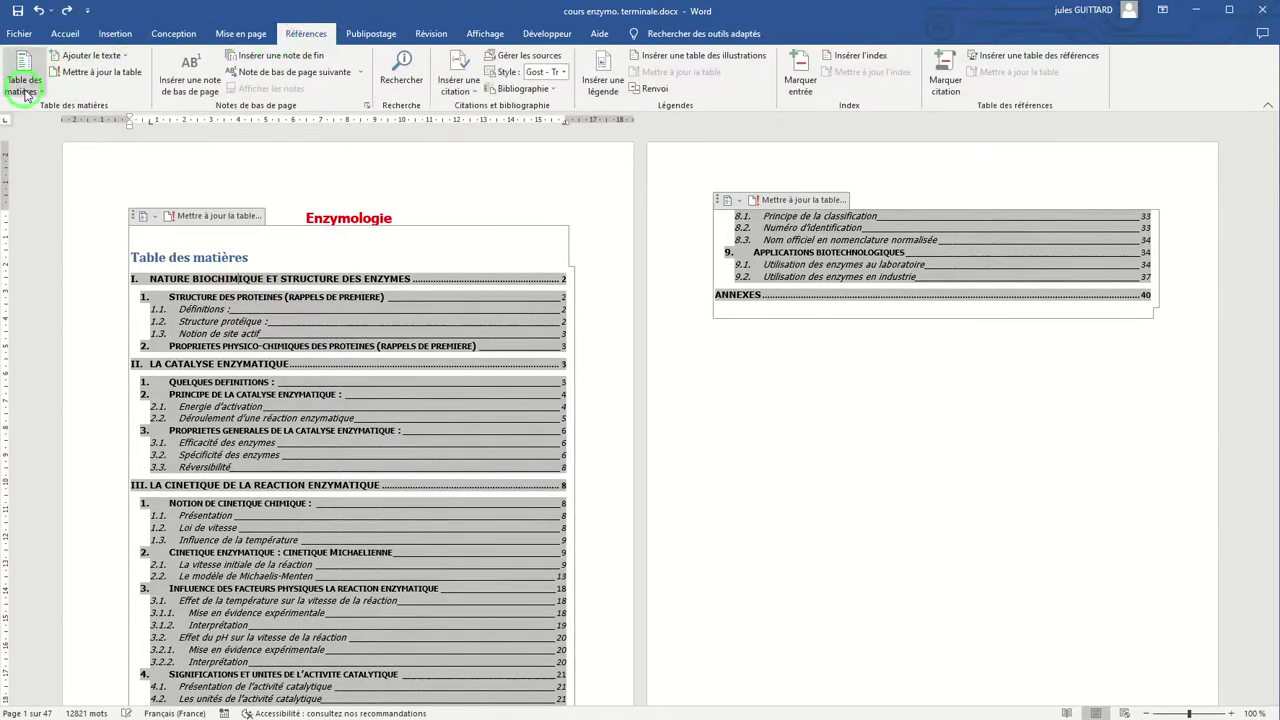
{"action": "left_click", "coordinate": [38, 247]}
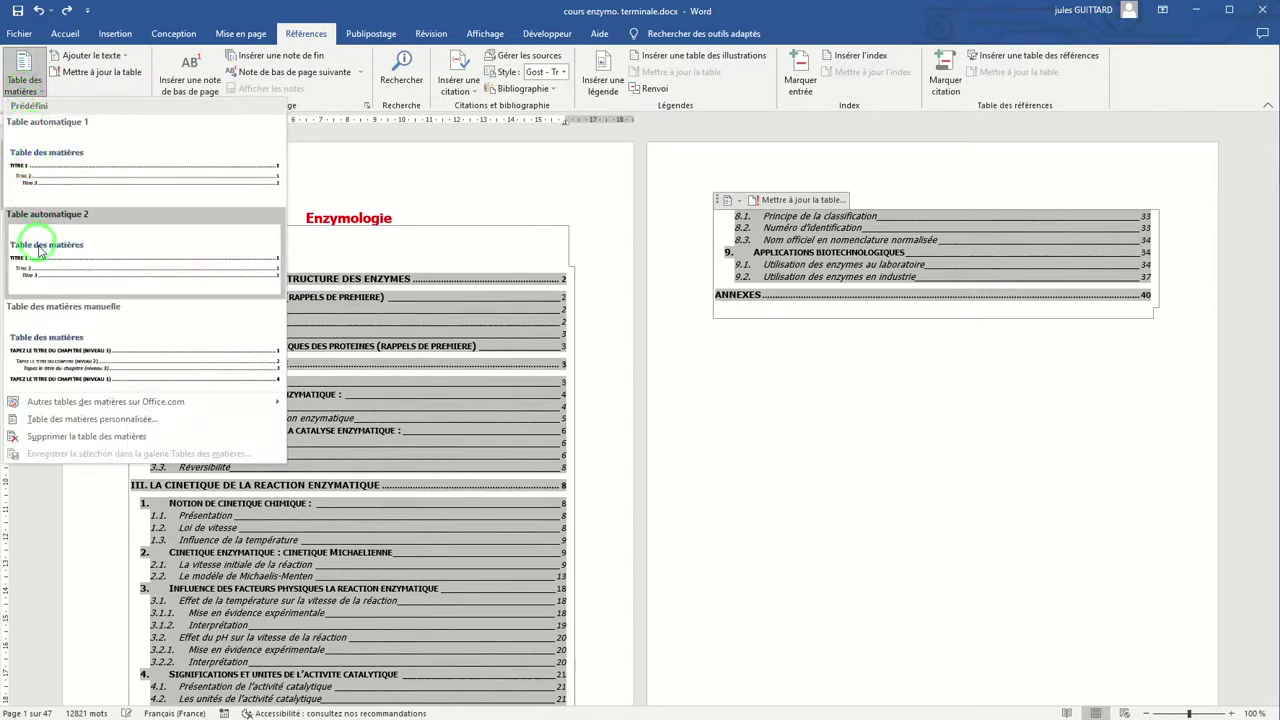
{"action": "left_click", "coordinate": [97, 420]}
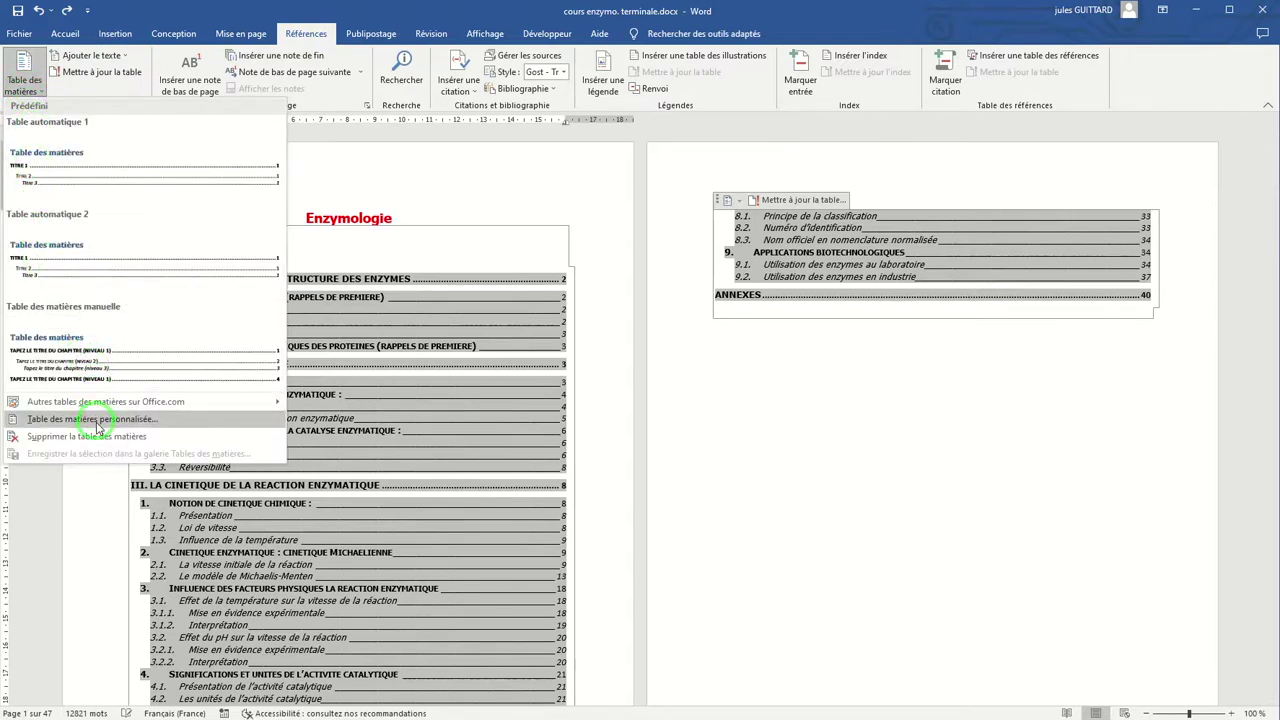
{"action": "left_click", "coordinate": [581, 441]}
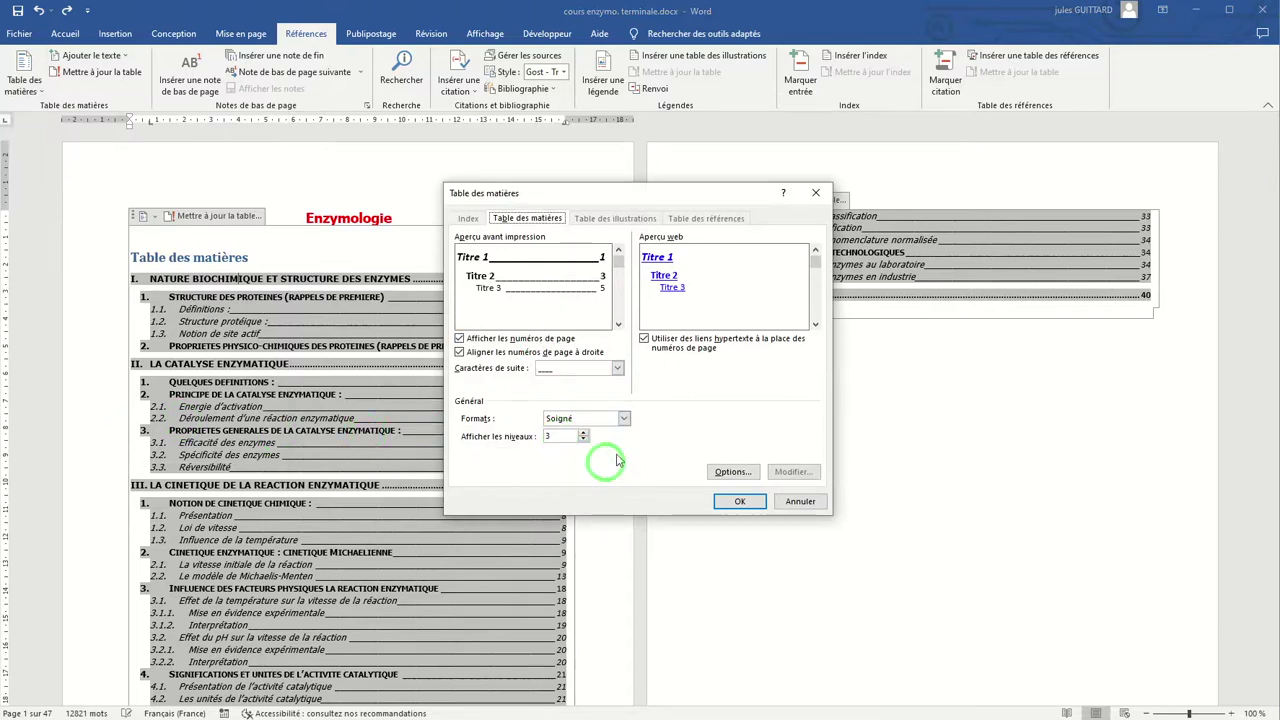
{"action": "left_click", "coordinate": [624, 419]}
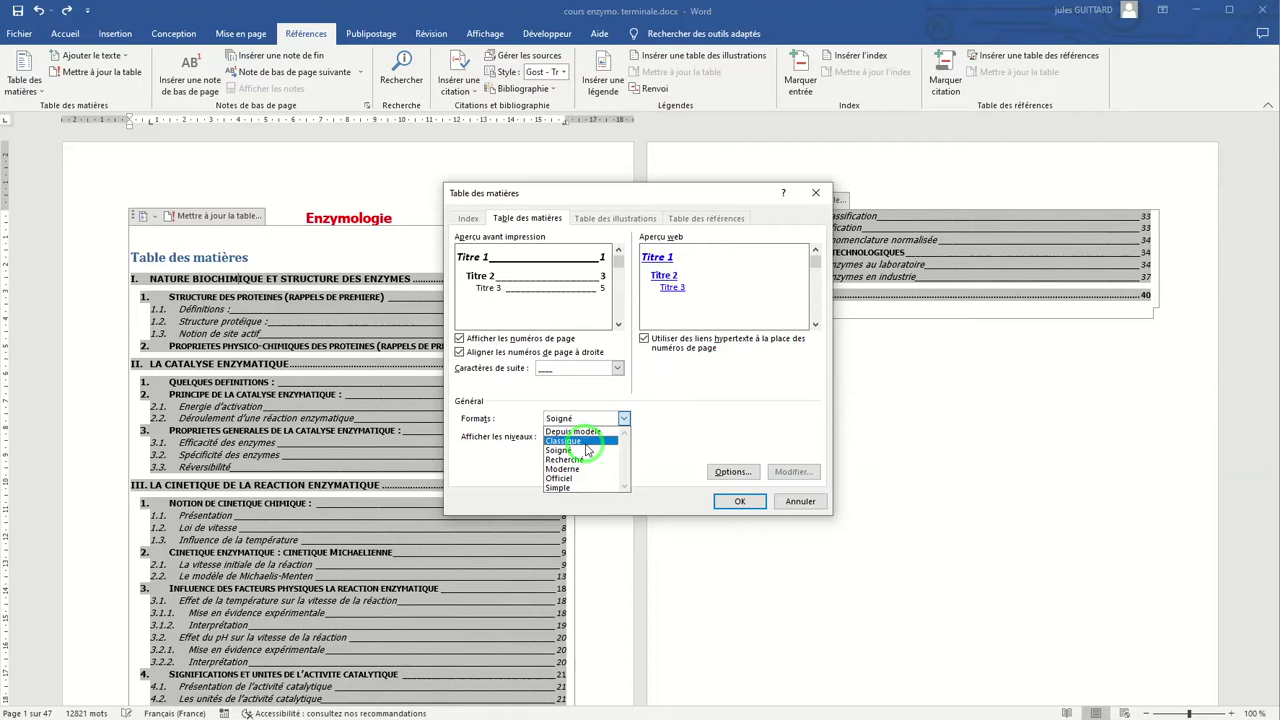
{"action": "left_click", "coordinate": [586, 443]}
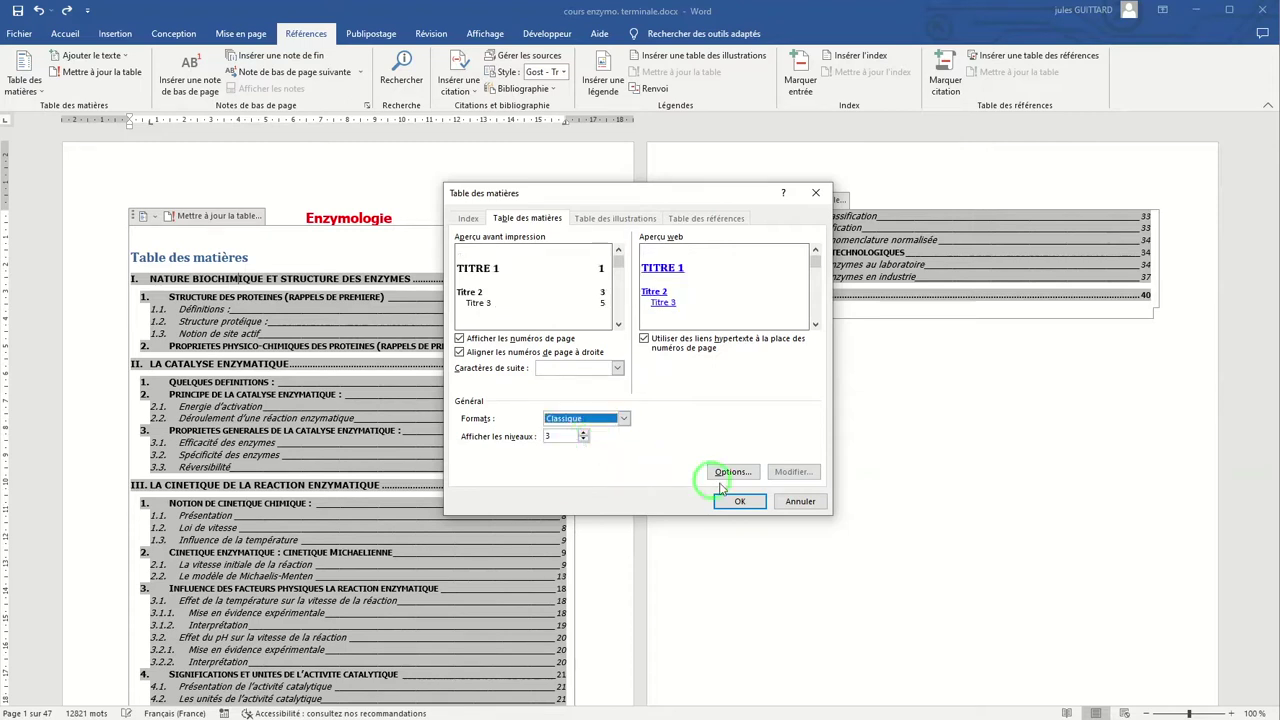
{"action": "left_click", "coordinate": [740, 502]}
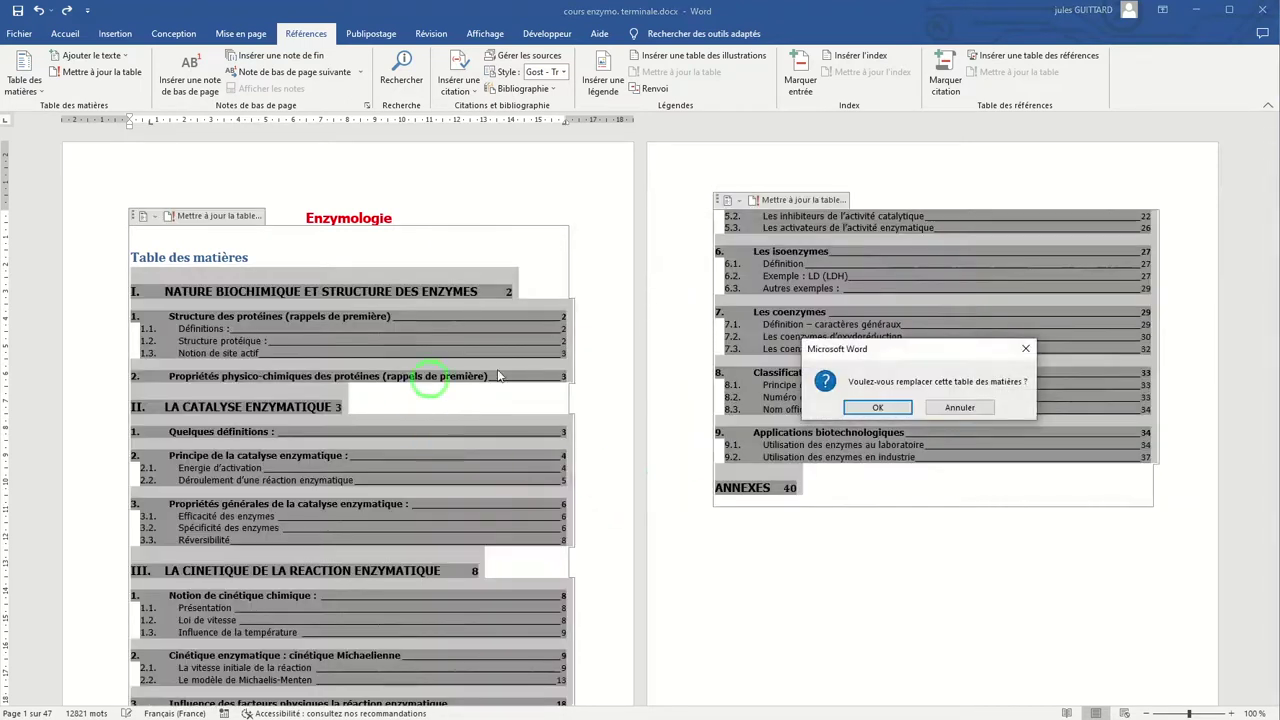
{"action": "left_click", "coordinate": [878, 408]}
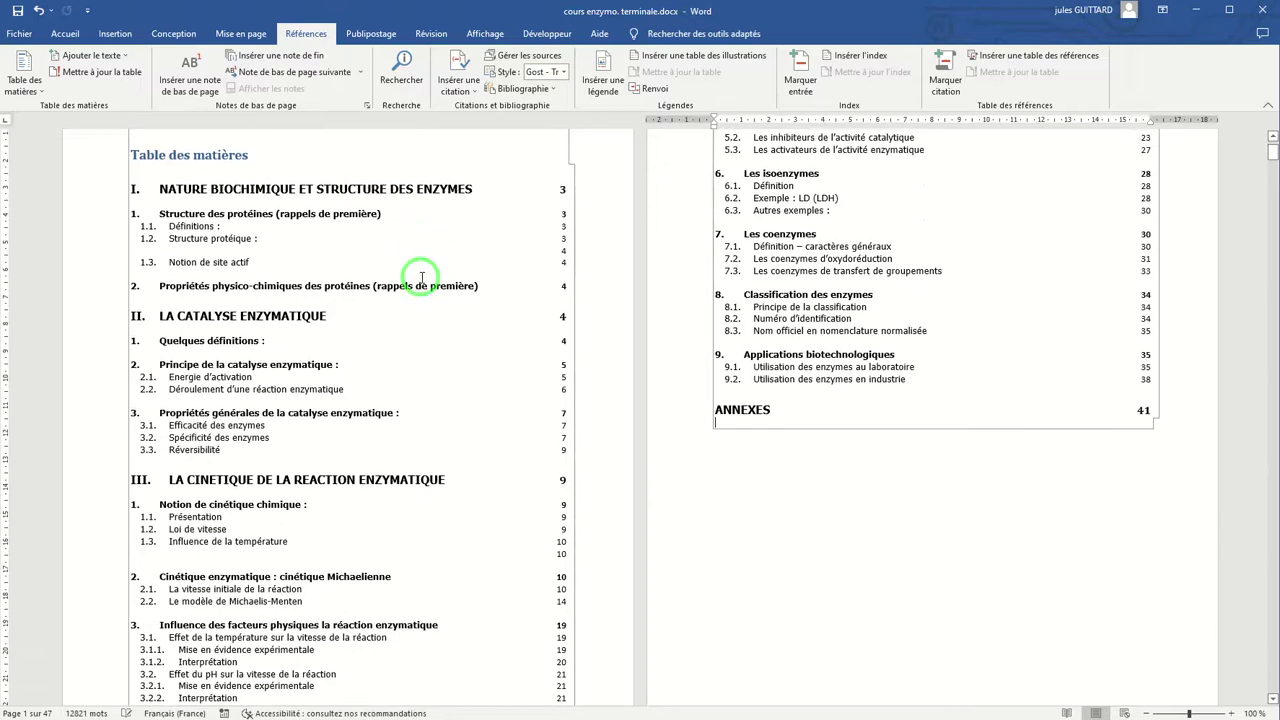
- Replace the table of contents with a custom one in the Moderne format and look through it
{"action": "left_click", "coordinate": [24, 82]}
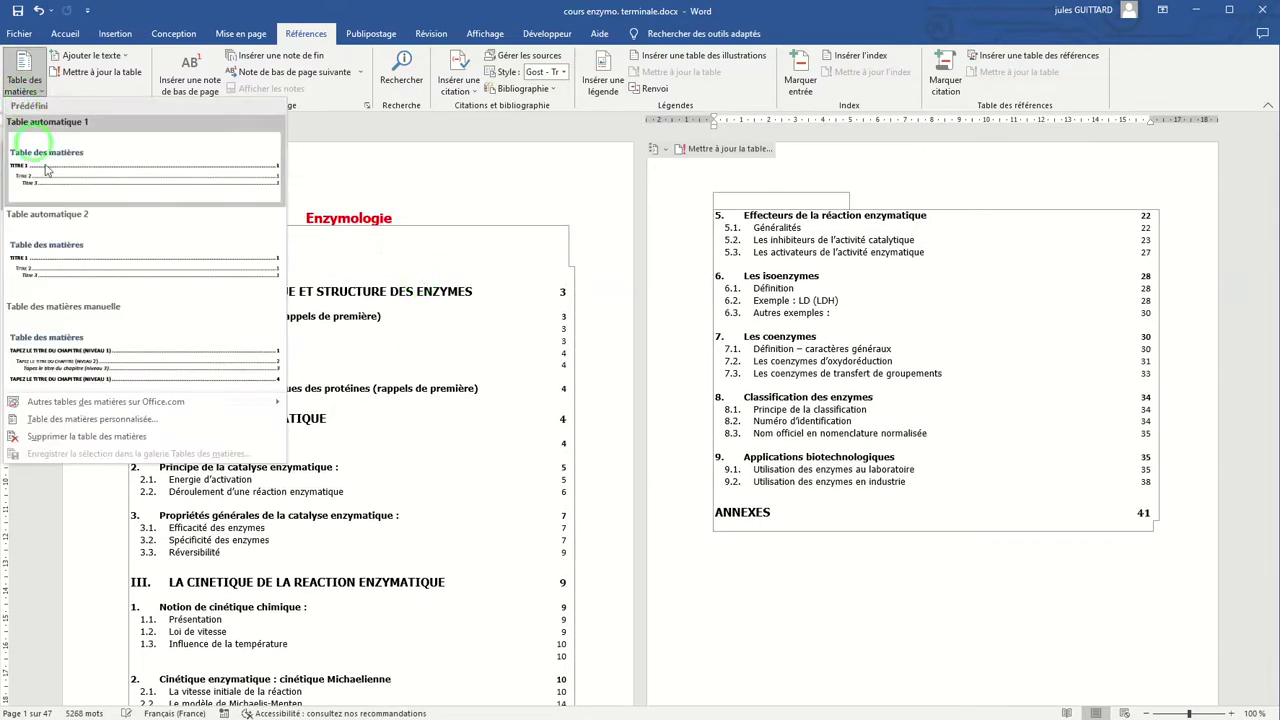
{"action": "left_click", "coordinate": [90, 421]}
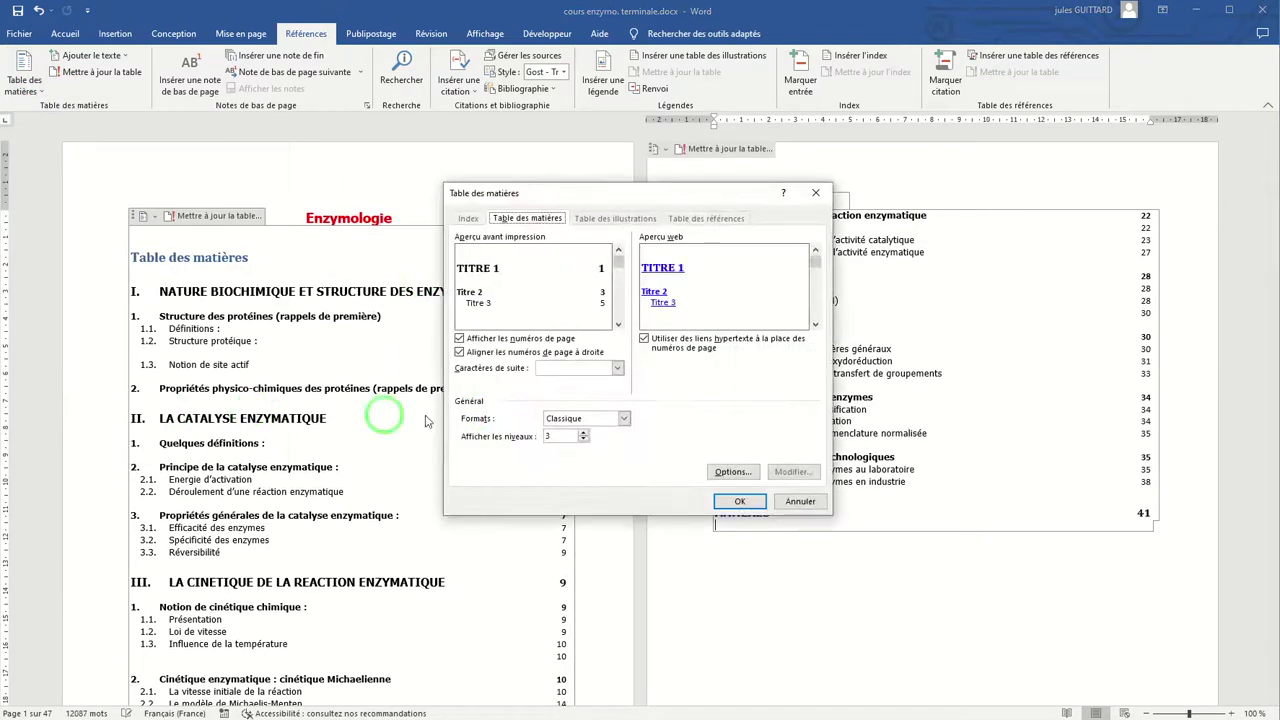
{"action": "left_click", "coordinate": [626, 422]}
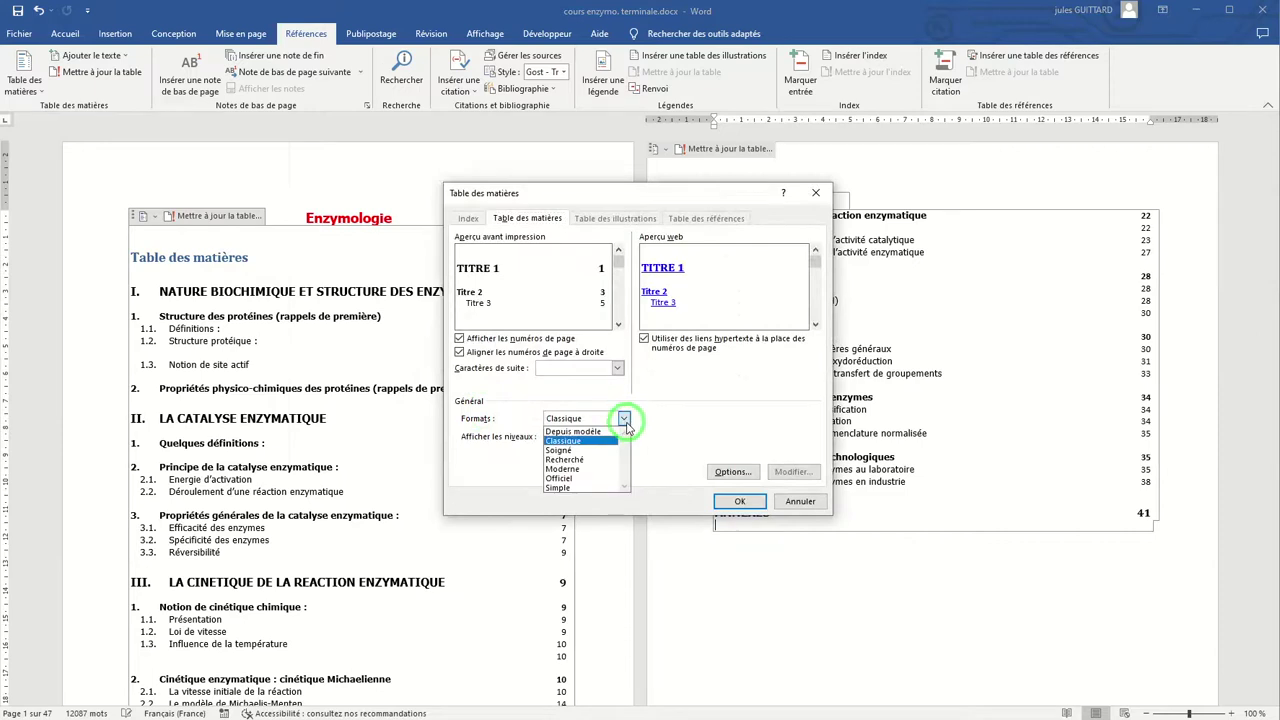
{"action": "left_click", "coordinate": [592, 470]}
{"action": "left_click", "coordinate": [759, 507]}
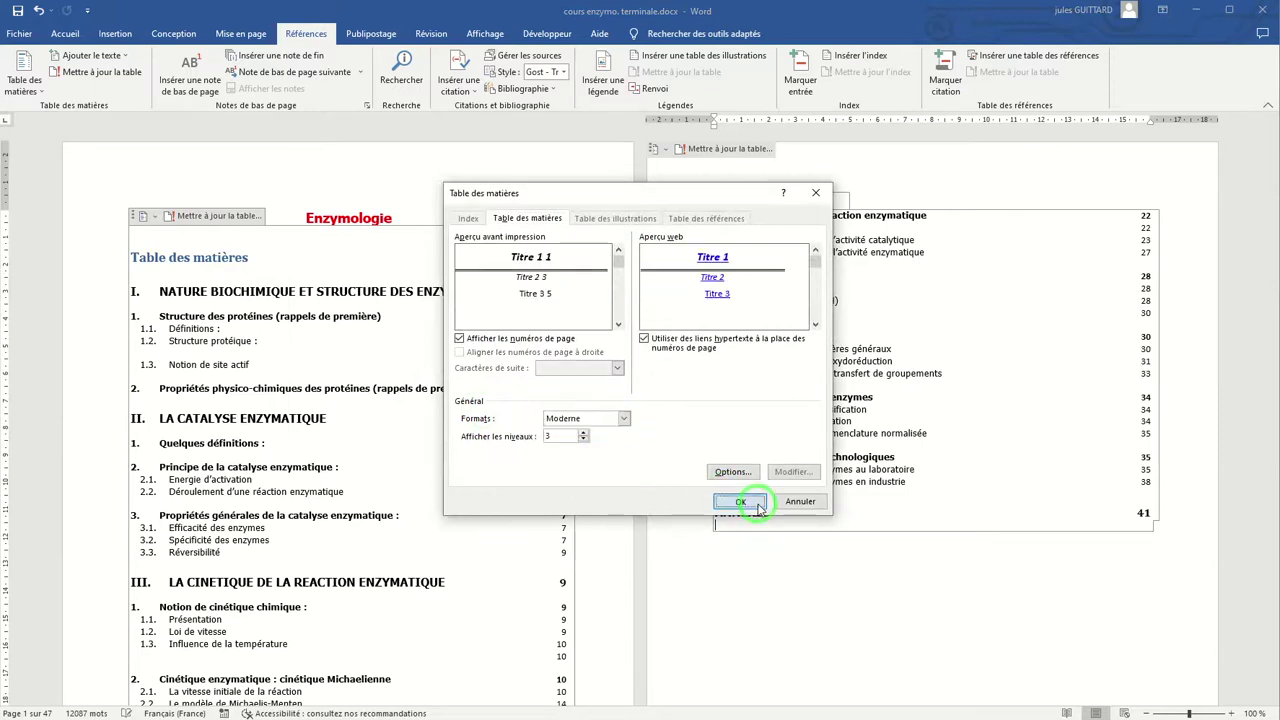
{"action": "left_click", "coordinate": [836, 407]}
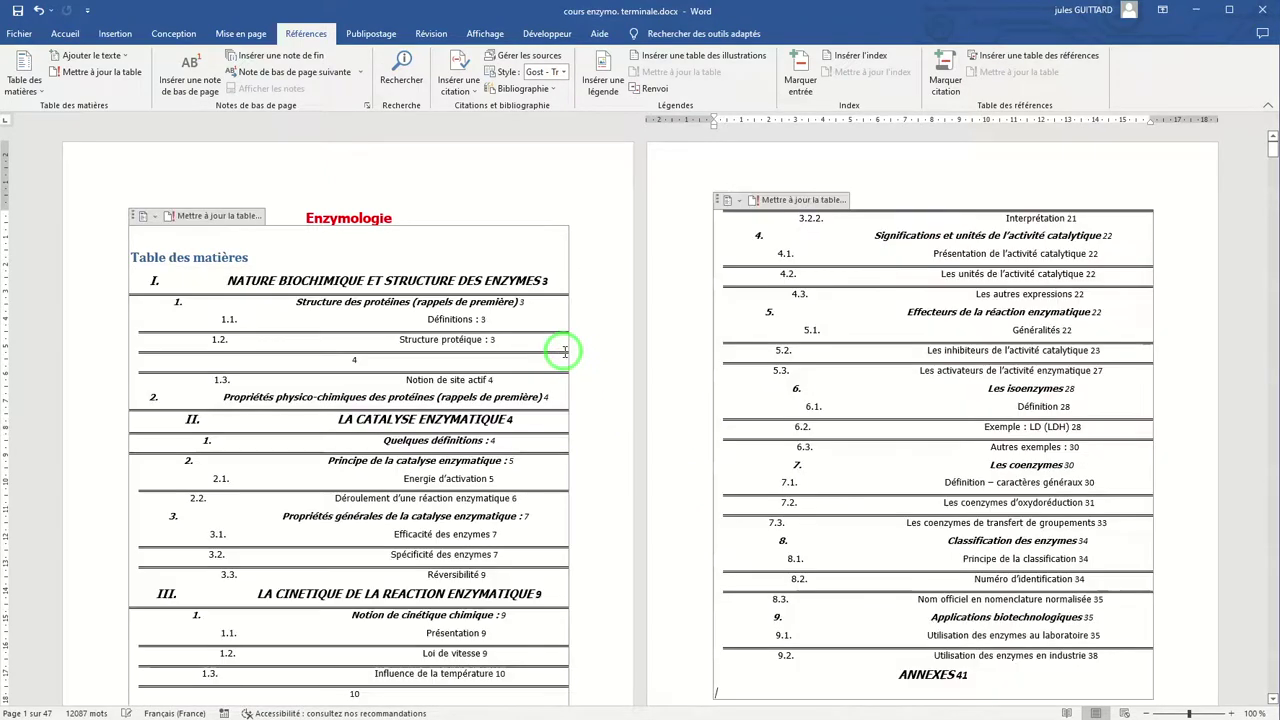
{"action": "scroll", "coordinate": [565, 352], "scroll_direction": "down", "scroll_amount": 2}
{"action": "scroll", "coordinate": [565, 351], "scroll_direction": "up", "scroll_amount": 4}
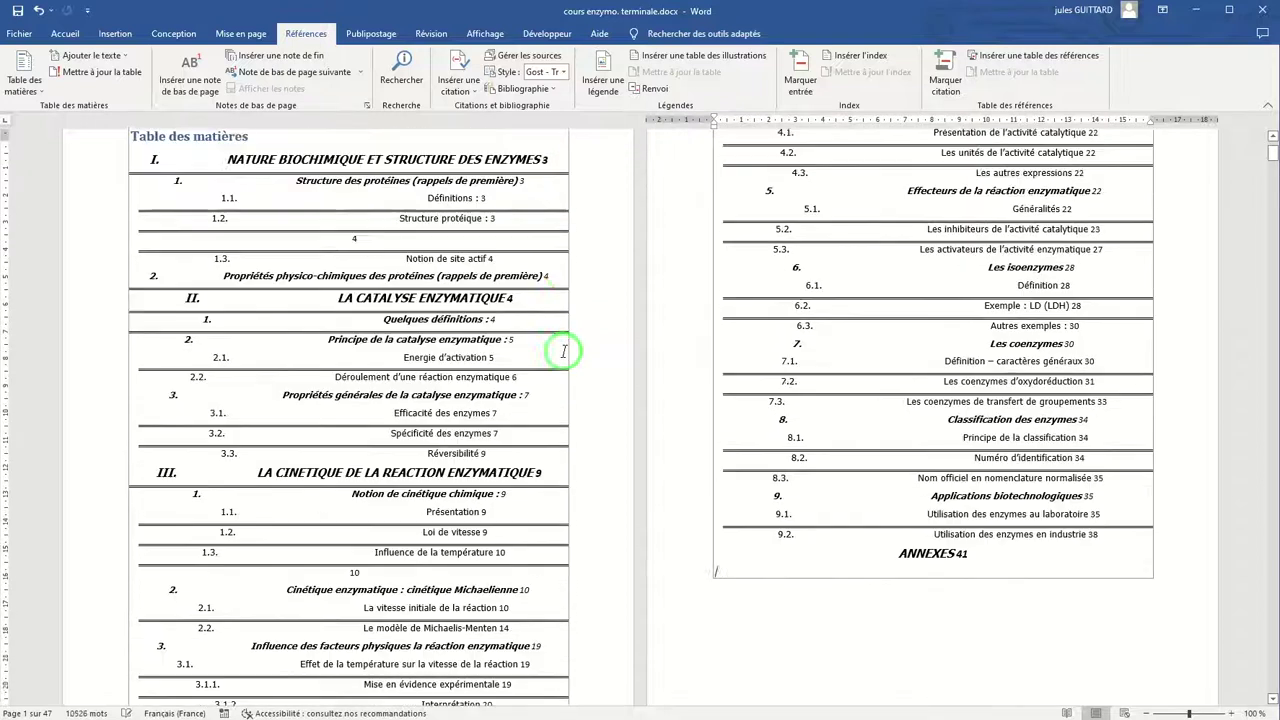